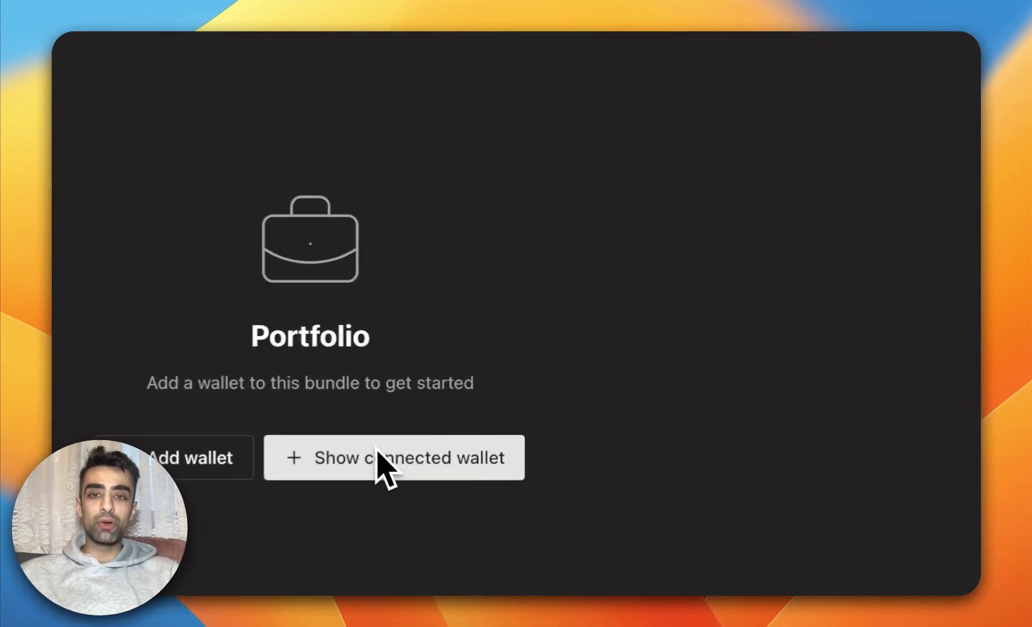
# - Show the connected wallet in the portfolio and highlight its net worth and total debt
pyautogui.click(381, 457)
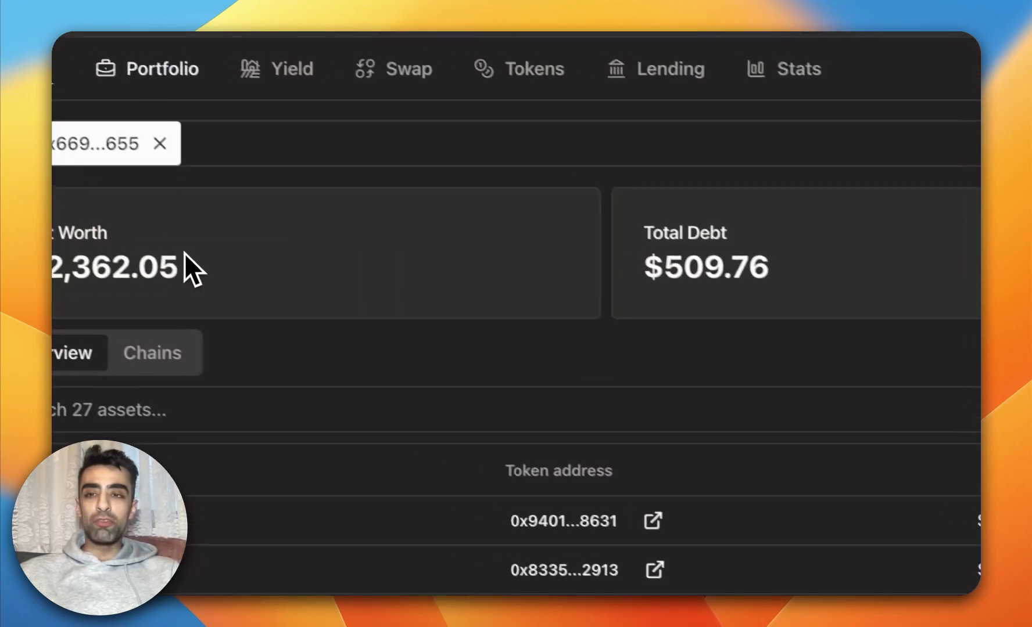
pyautogui.moveTo(184, 254); pyautogui.dragTo(46, 259)
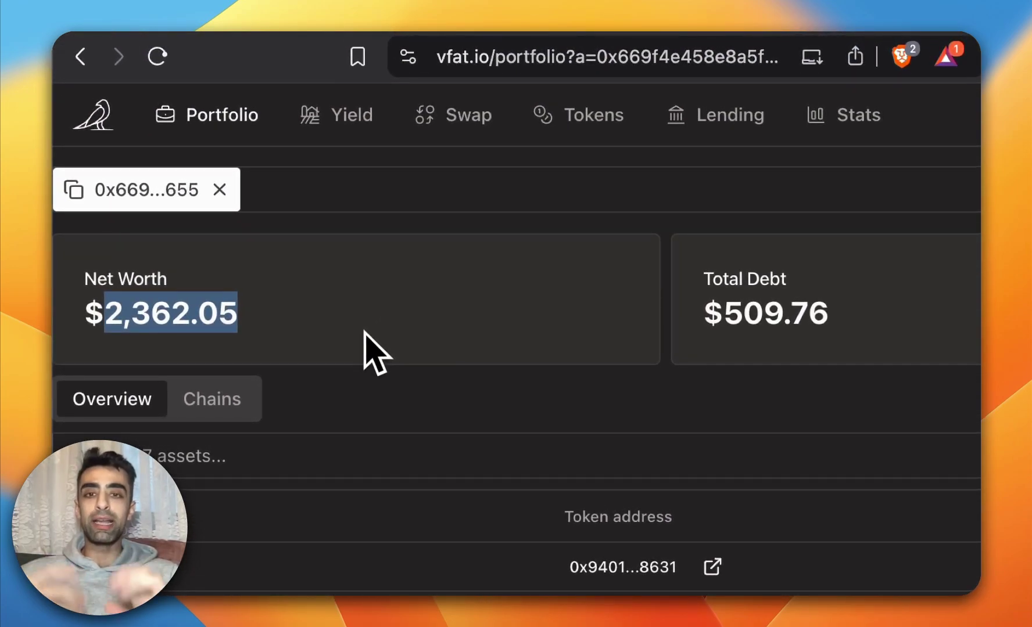
pyautogui.moveTo(858, 320); pyautogui.dragTo(718, 318)
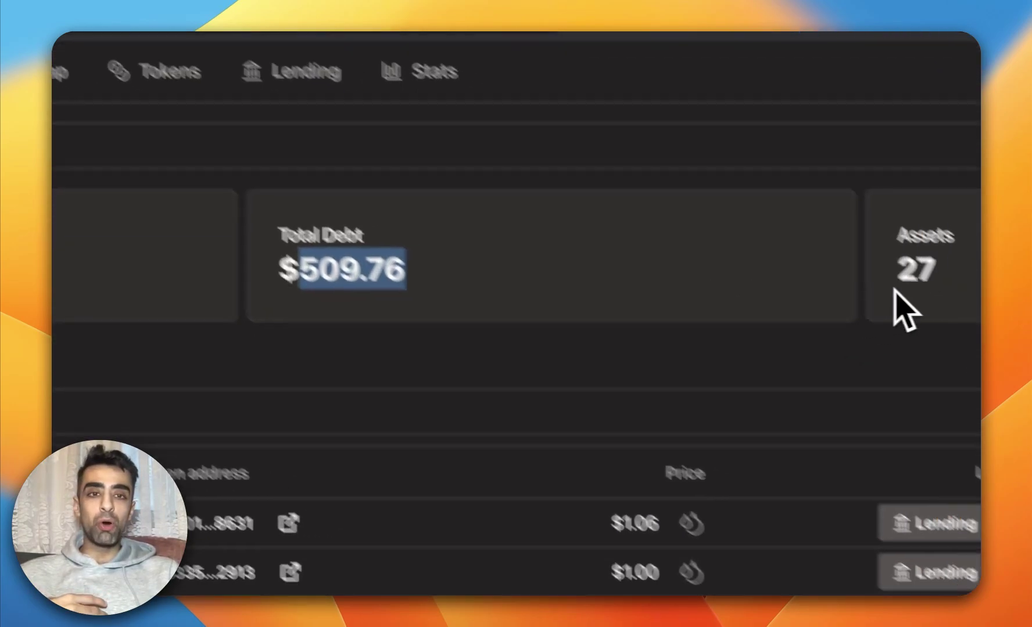
pyautogui.click(741, 194)
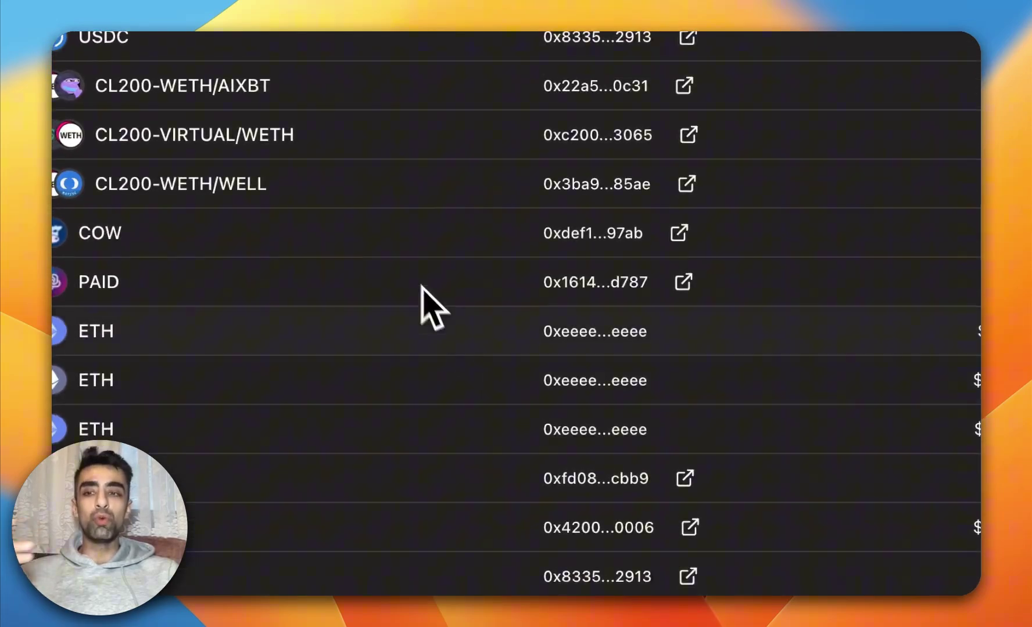
# - Examine the portfolio's breakdown by chain, and return to the overview to read through the asset list
pyautogui.click(205, 46)
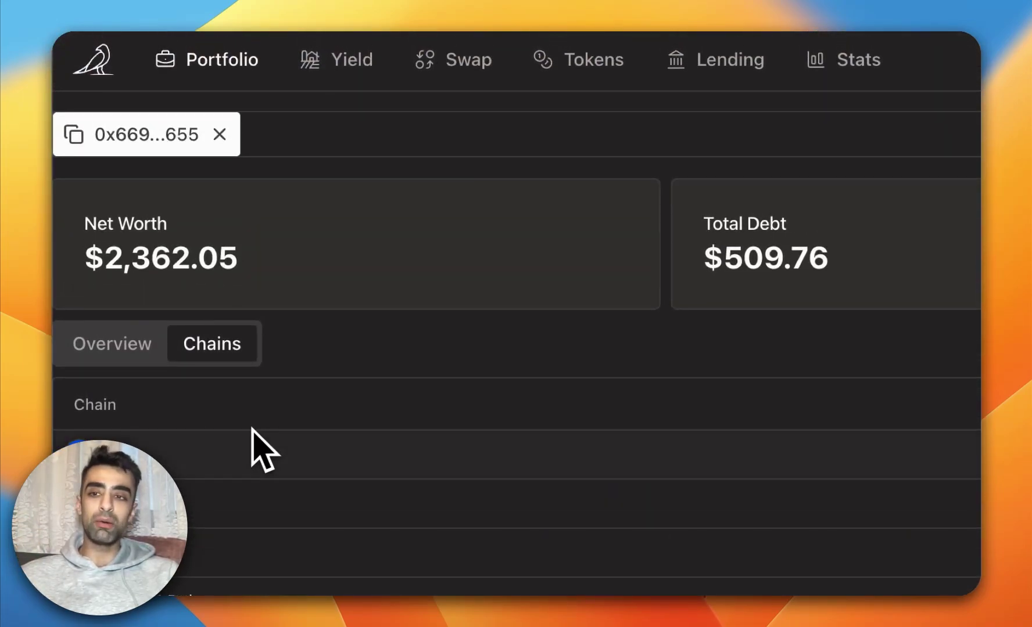
pyautogui.scroll(-5, 220, 448)
pyautogui.click(112, 202)
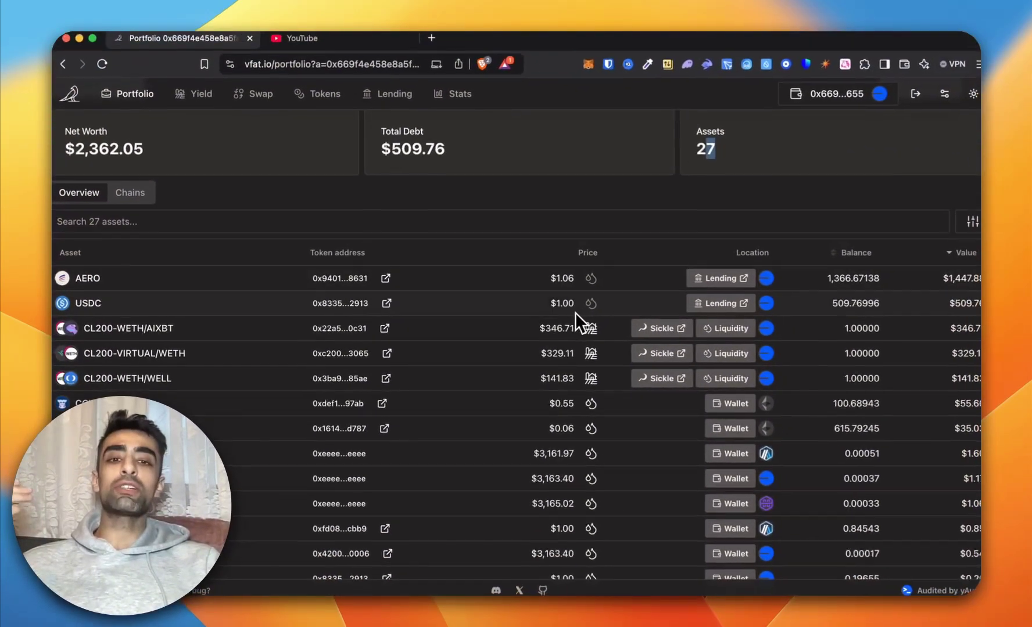
pyautogui.scroll(-1, 559, 287)
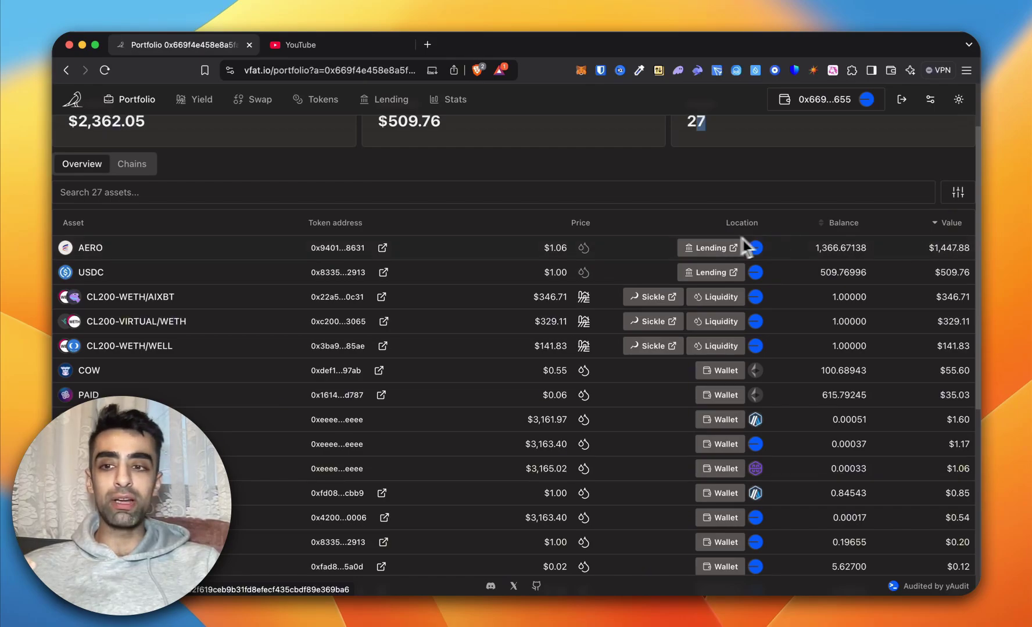
pyautogui.scroll(-6, 480, 275)
pyautogui.scroll(5, 479, 275)
pyautogui.scroll(5, 478, 275)
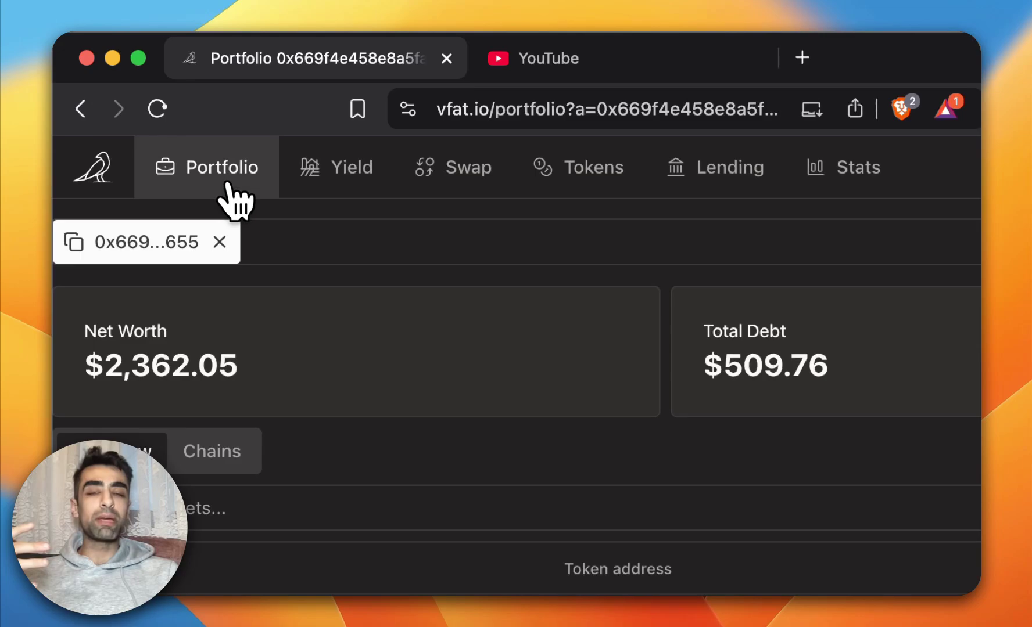
# - Open the Yield farms list and sort it by weekly rewards, highest first
pyautogui.click(355, 171)
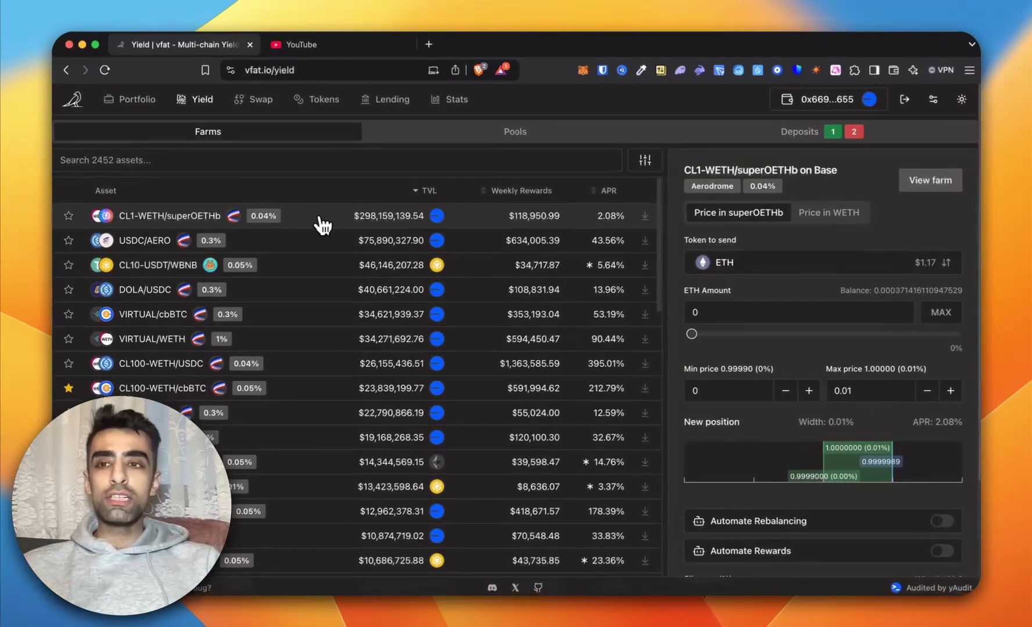
pyautogui.scroll(-2, 318, 223)
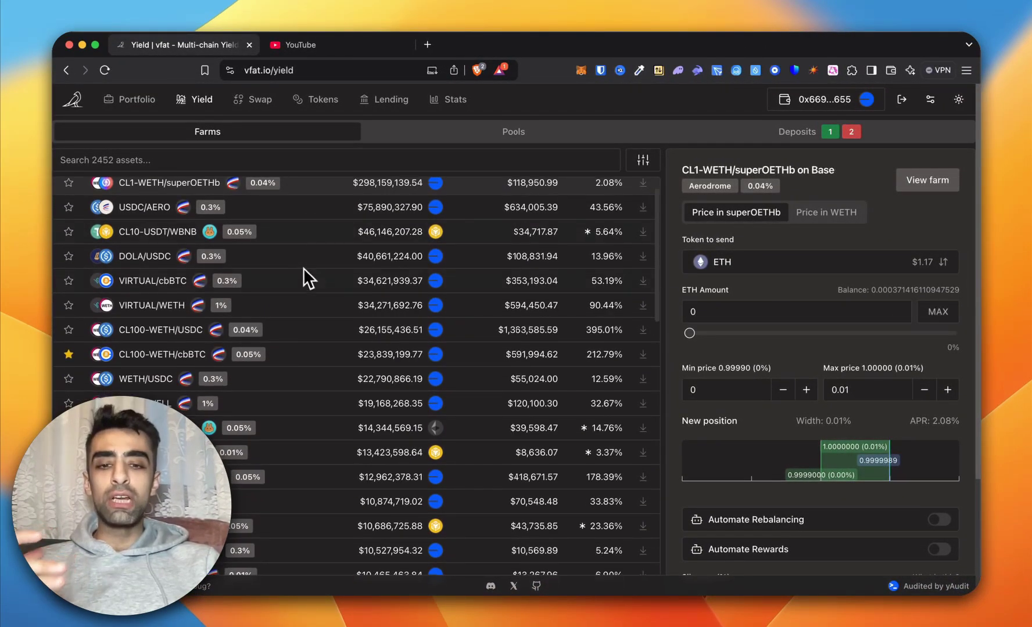
pyautogui.scroll(1, 301, 276)
pyautogui.scroll(1, 301, 276)
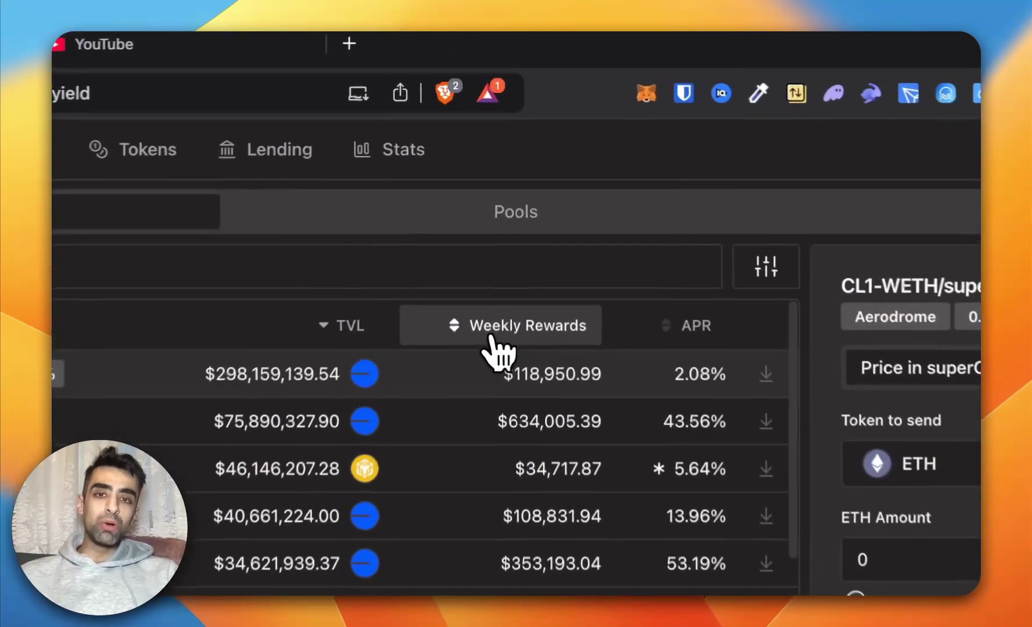
pyautogui.click(491, 349)
pyautogui.click(459, 340)
pyautogui.click(472, 339)
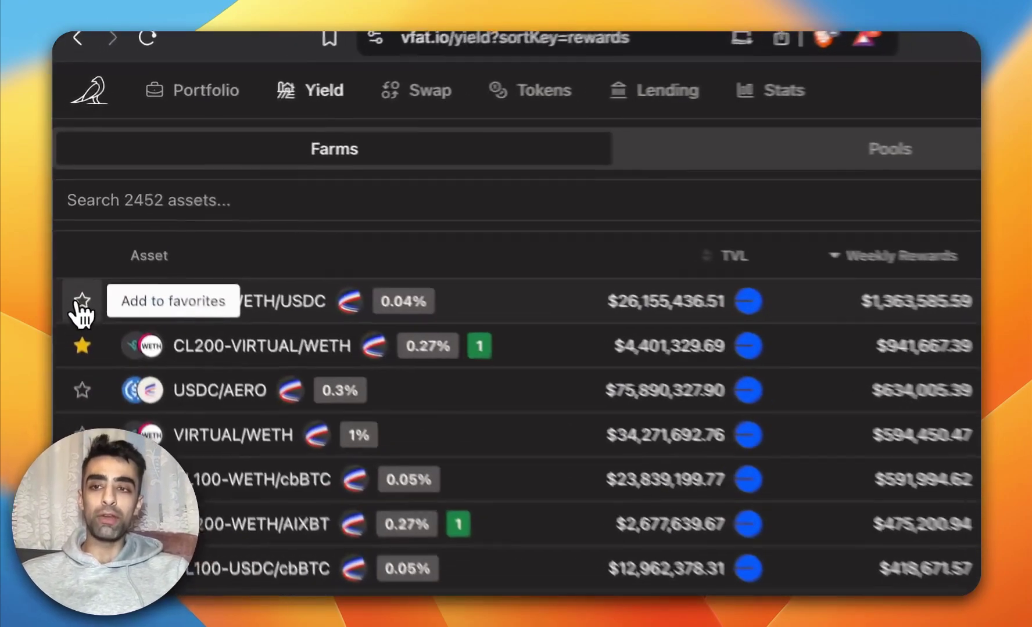
# - Add the CL100-WETH/USDC farm to the favorites and remove it again
pyautogui.click(68, 216)
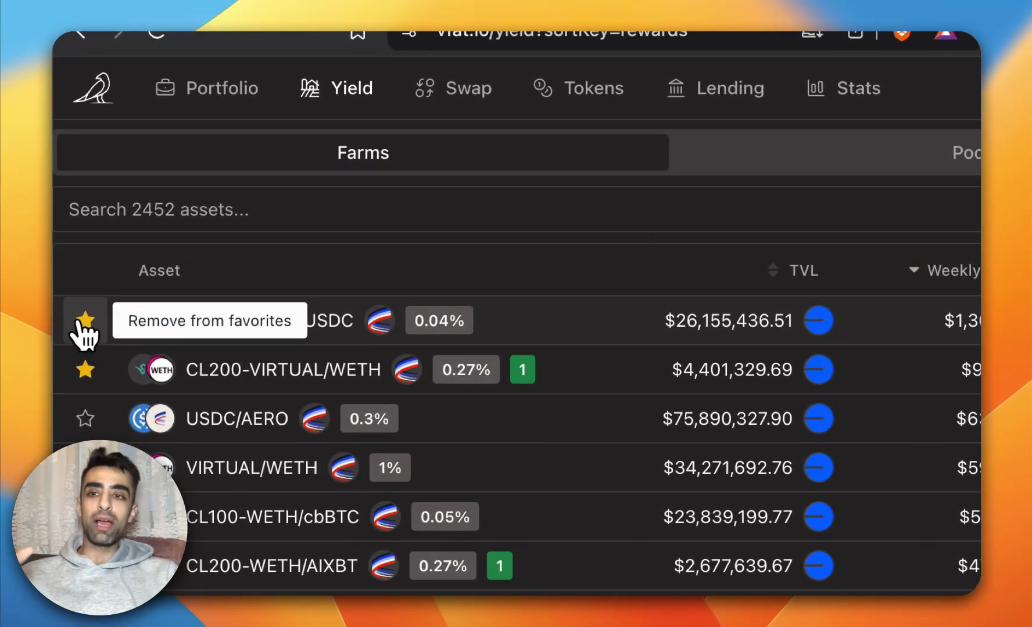
pyautogui.click(85, 321)
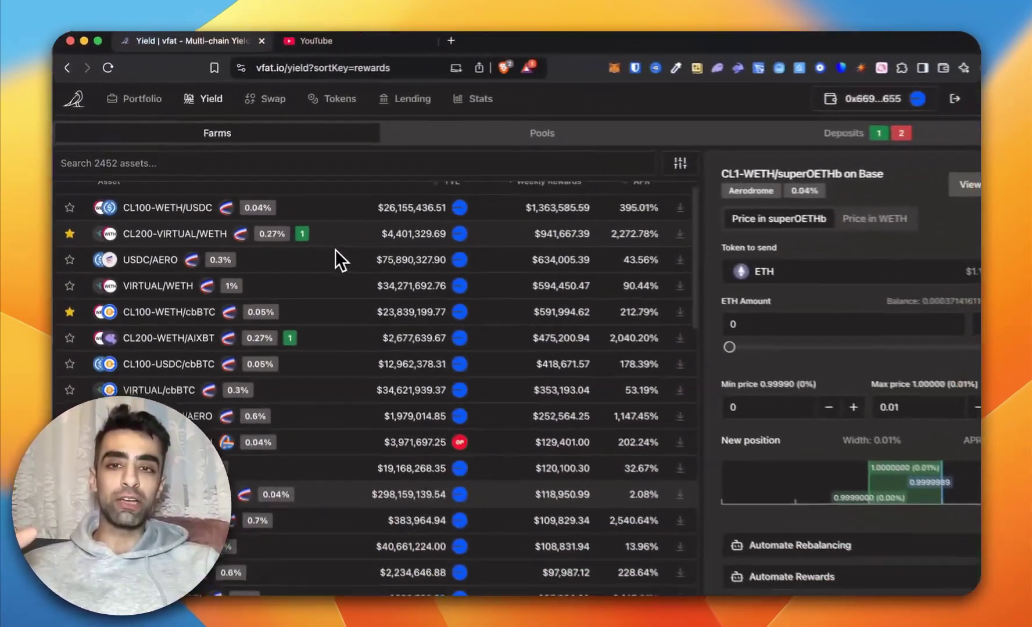
# - Compare the farms sorted by TVL, and change the sorting to APR, highest first
pyautogui.click(804, 270)
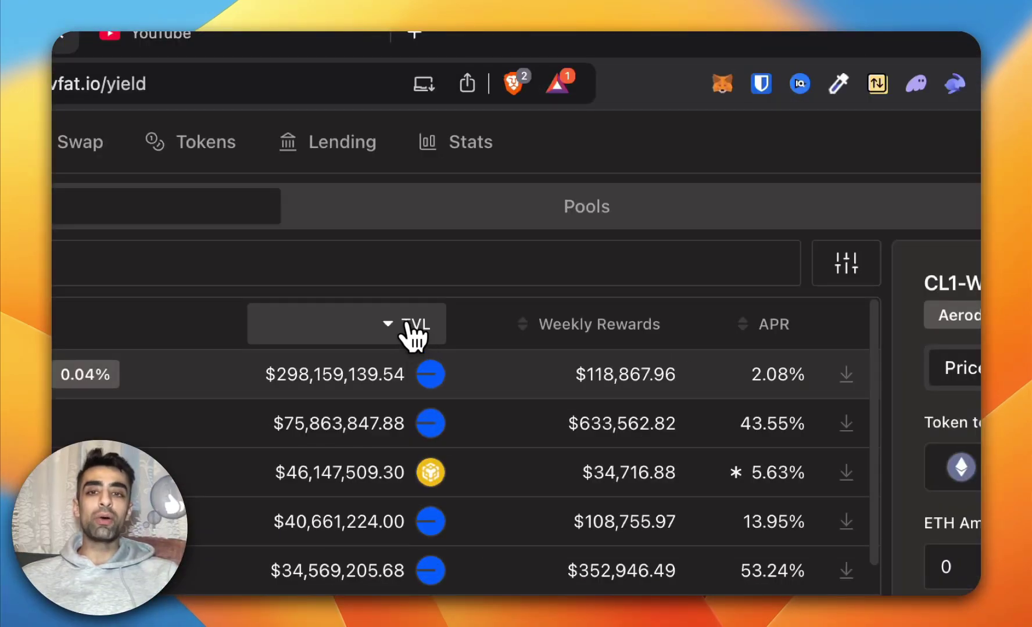
pyautogui.click(414, 332)
pyautogui.click(413, 331)
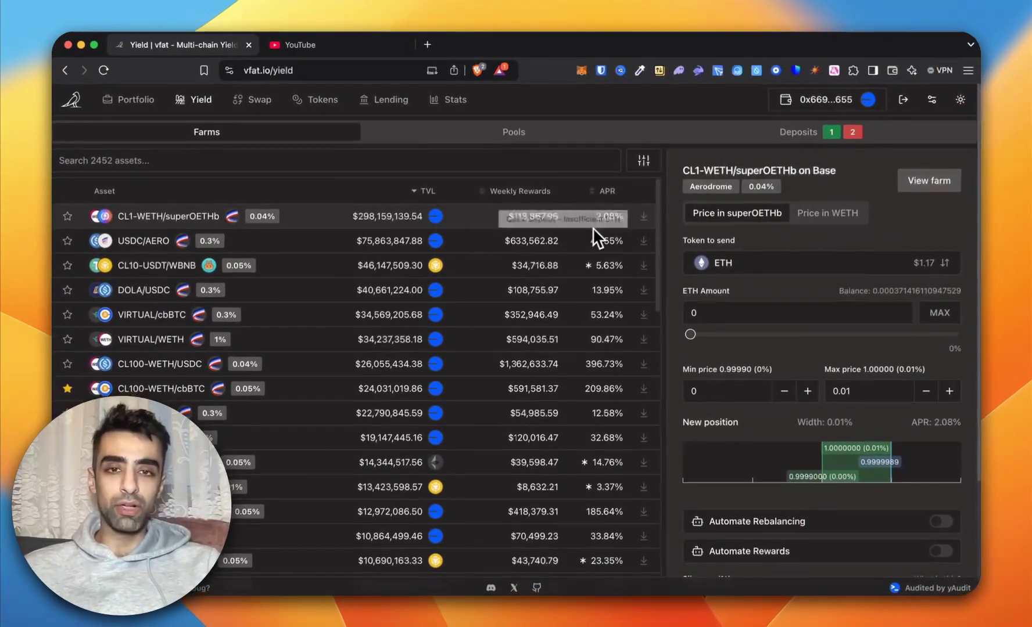
pyautogui.scroll(-1, 538, 251)
pyautogui.scroll(1, 565, 231)
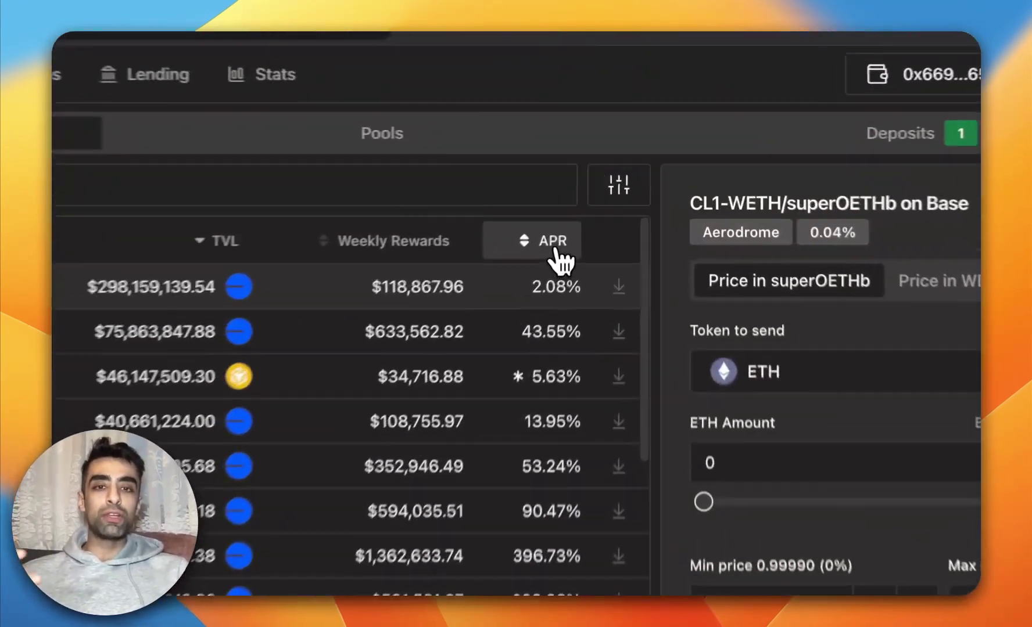
pyautogui.click(606, 197)
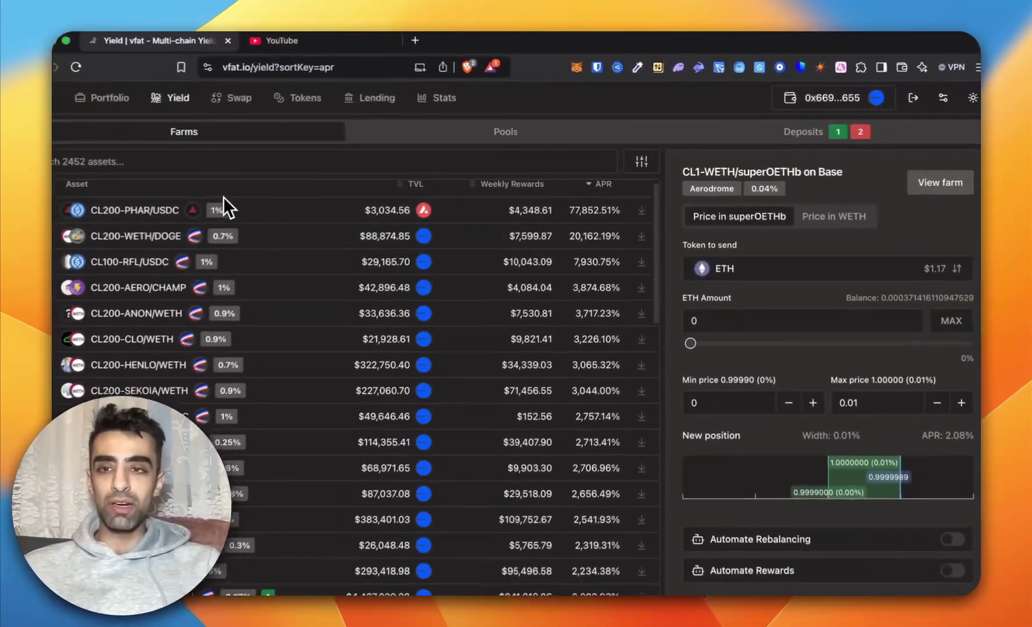
pyautogui.scroll(1, 387, 201)
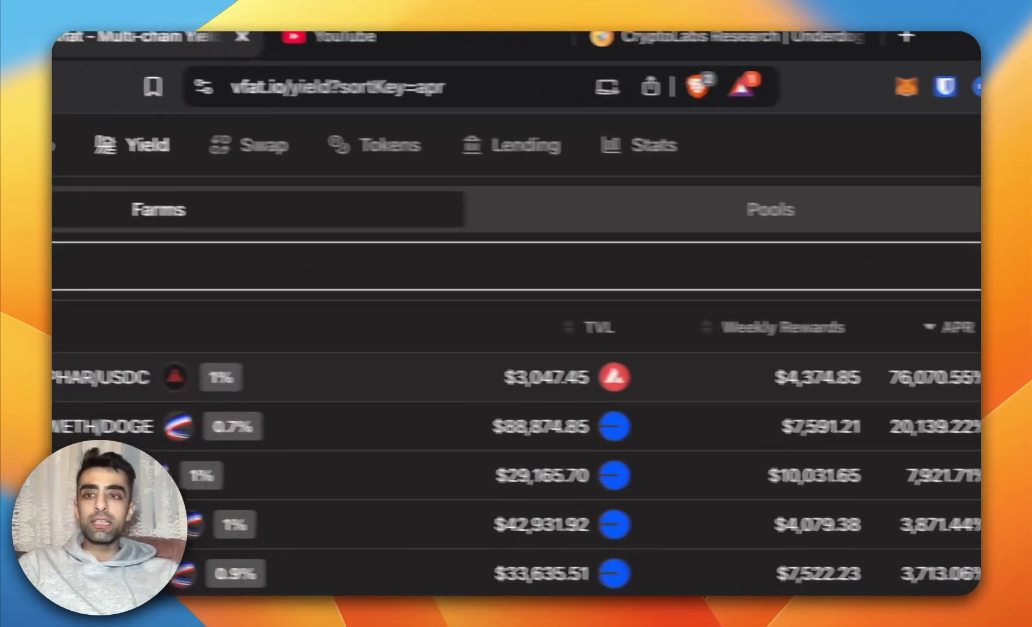
# - Search the farms for "lun" and select the CL200-WETH/LUNA farm
pyautogui.click(79, 163)
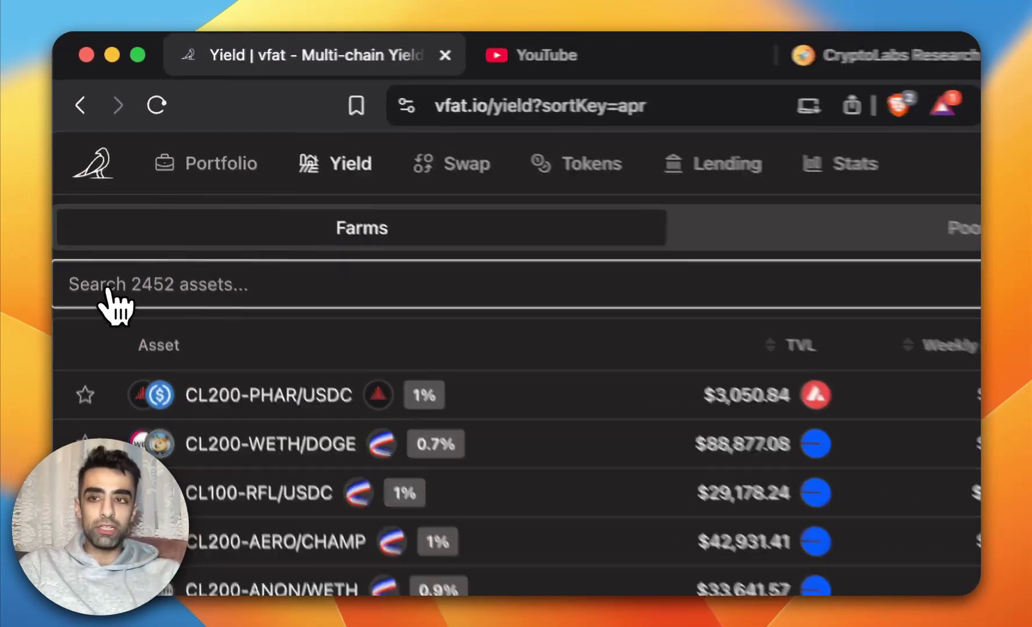
pyautogui.write('luna')
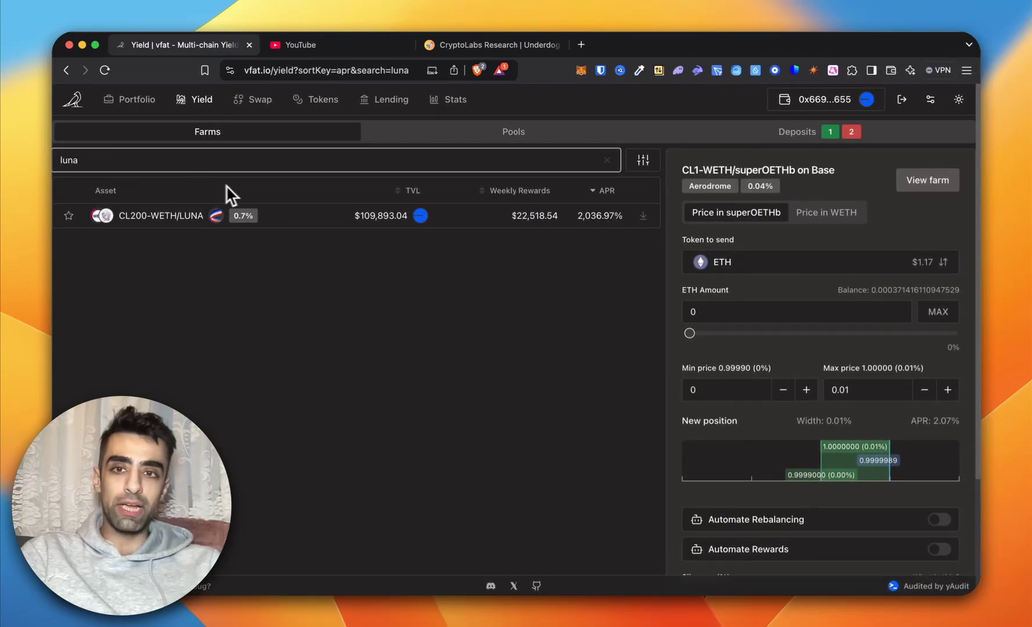
pyautogui.press('BackSpace')
pyautogui.click(162, 217)
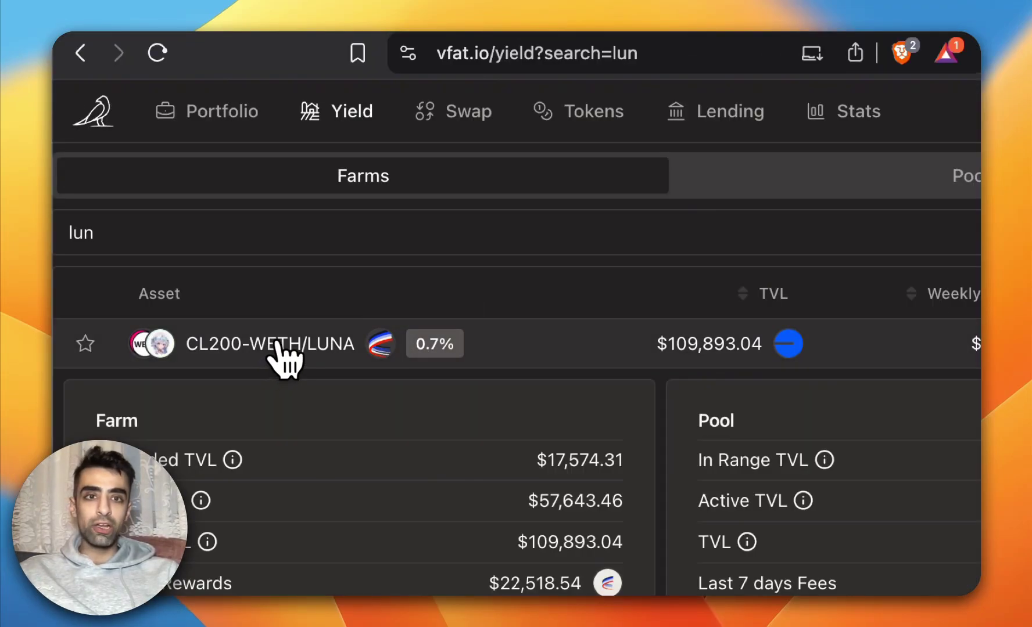
pyautogui.click(581, 345)
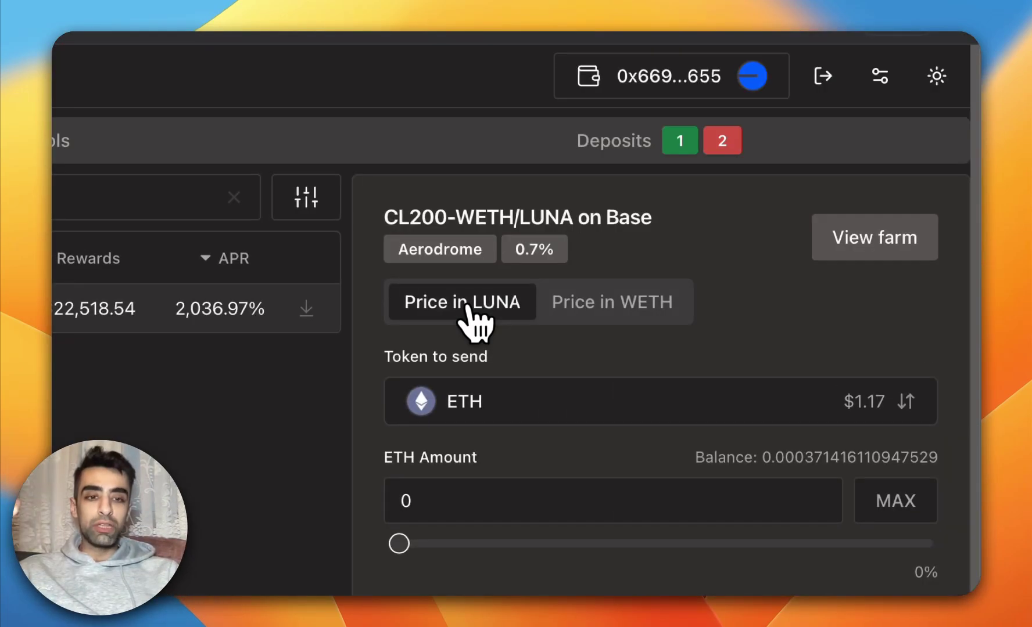
# - Show the CL200-WETH/LUNA position's price in WETH and choose WETH as the token to send
pyautogui.click(598, 327)
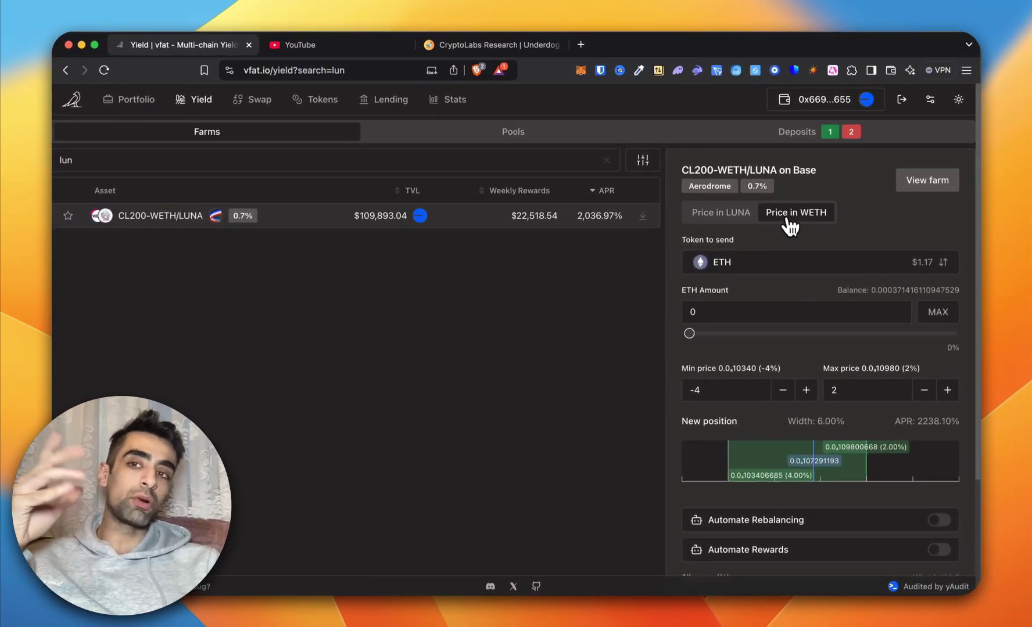
pyautogui.scroll(-1, 769, 228)
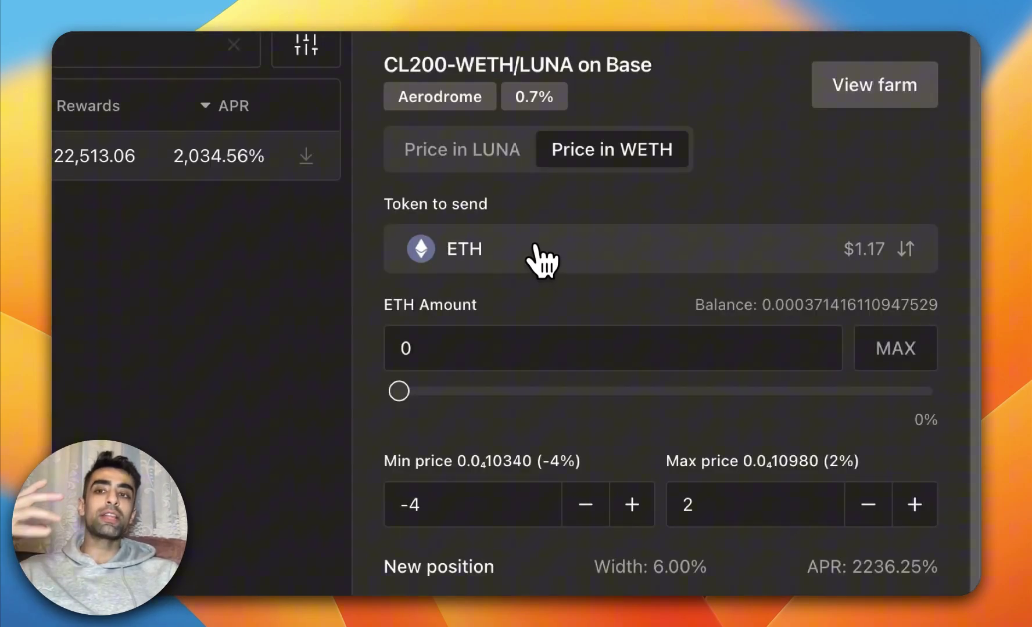
pyautogui.click(540, 259)
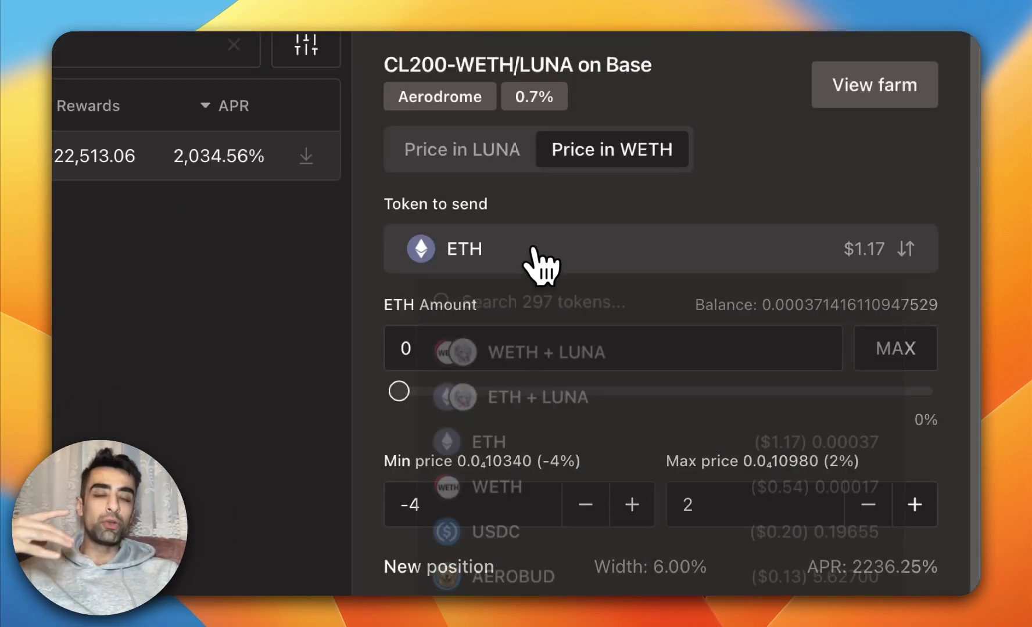
pyautogui.click(505, 489)
# - Try a WETH amount of 22% of the balance, and raise it to the maximum of 0.00017116000125245
pyautogui.scroll(-1, 414, 363)
pyautogui.moveTo(417, 348); pyautogui.dragTo(510, 343)
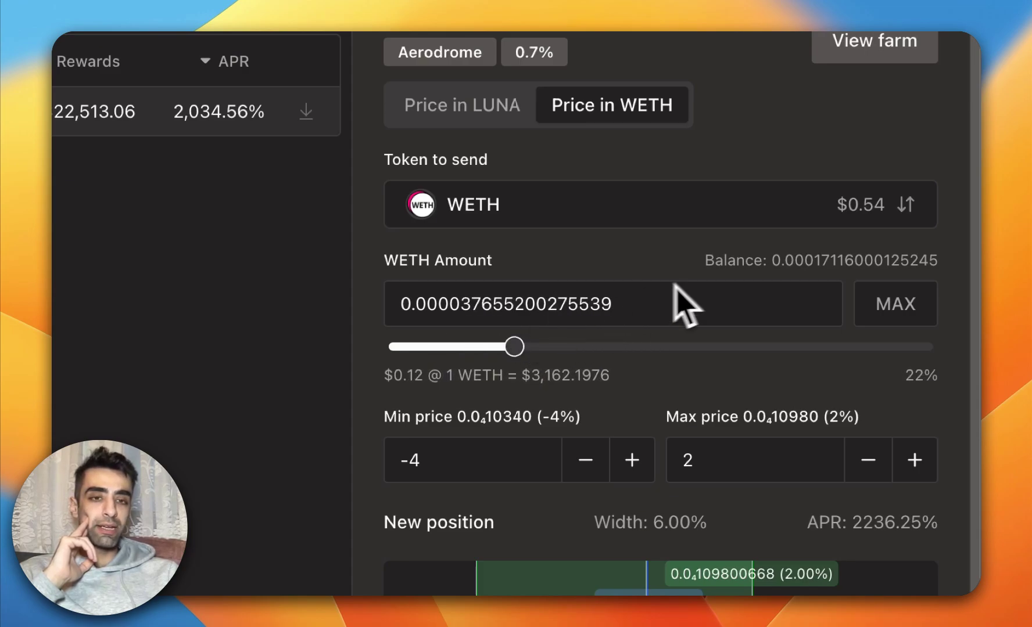
pyautogui.scroll(1, 674, 299)
pyautogui.click(915, 343)
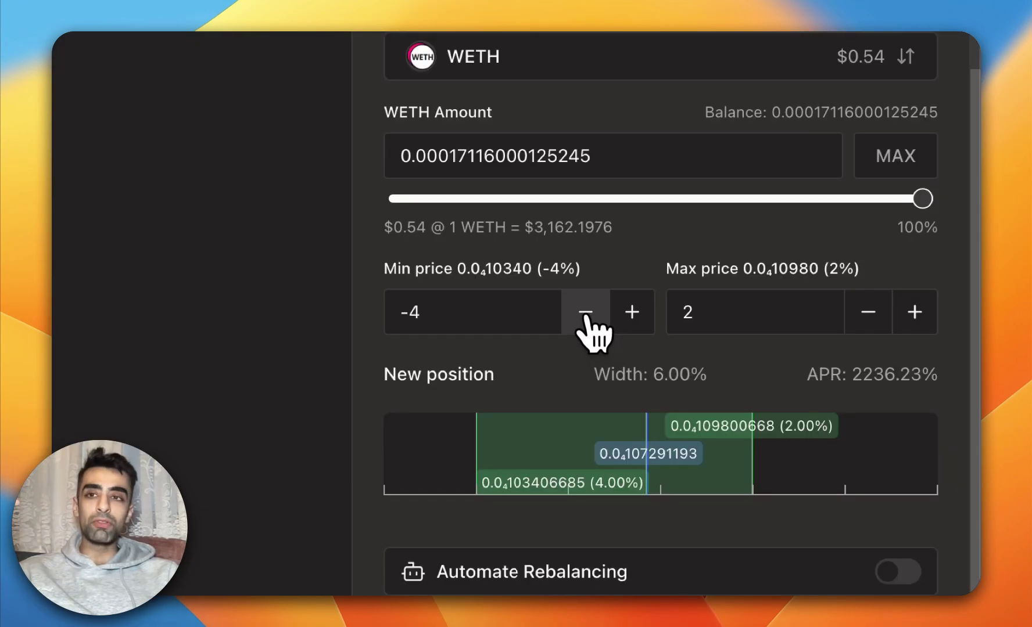
# - Try adjusting the min and max price bounds of the new position
pyautogui.moveTo(585, 315); pyautogui.dragTo(641, 304)
pyautogui.moveTo(915, 325); pyautogui.dragTo(913, 329)
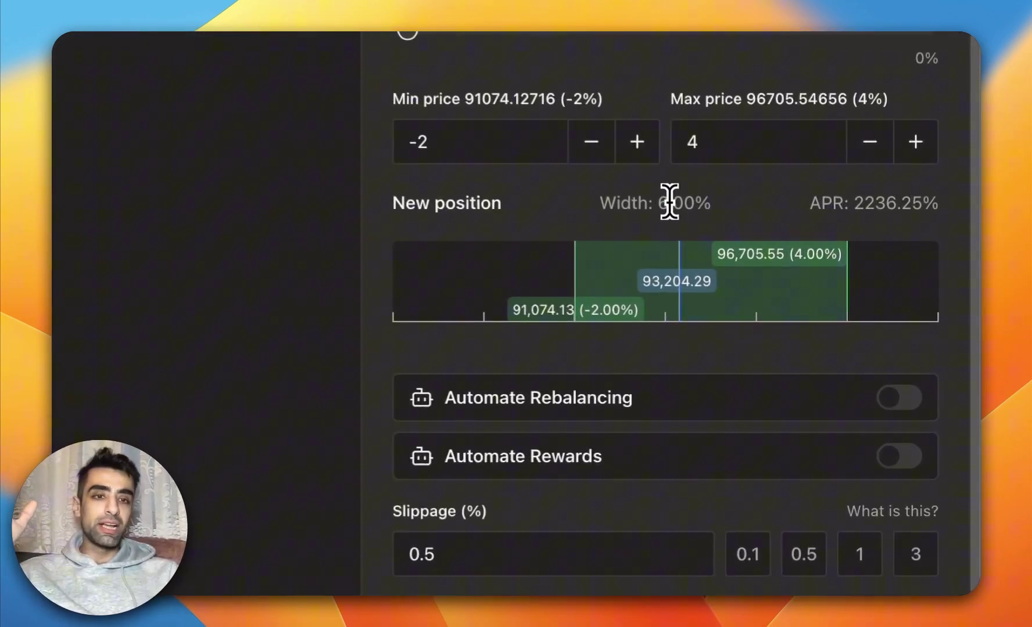
# - Examine the width and APR of the new position
pyautogui.moveTo(815, 299); pyautogui.dragTo(843, 300)
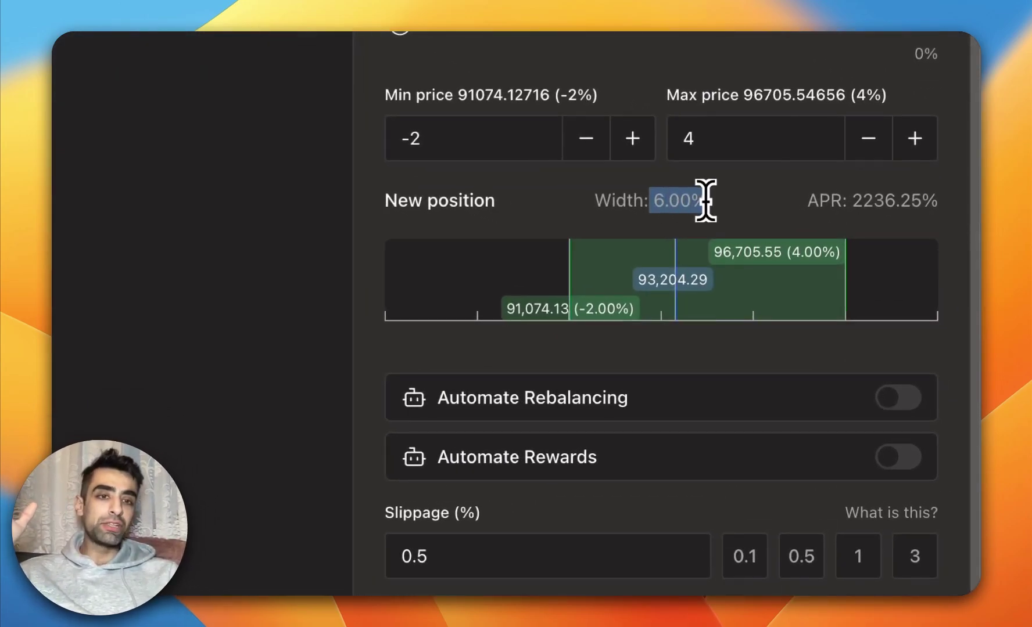
pyautogui.click(821, 200)
pyautogui.moveTo(814, 200); pyautogui.dragTo(924, 198)
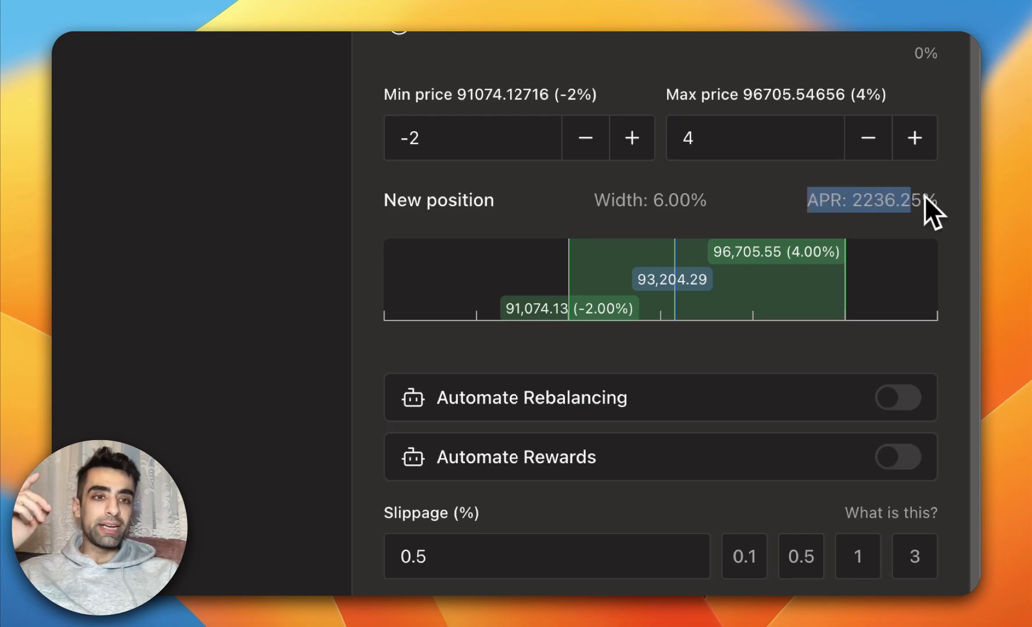
pyautogui.click(796, 183)
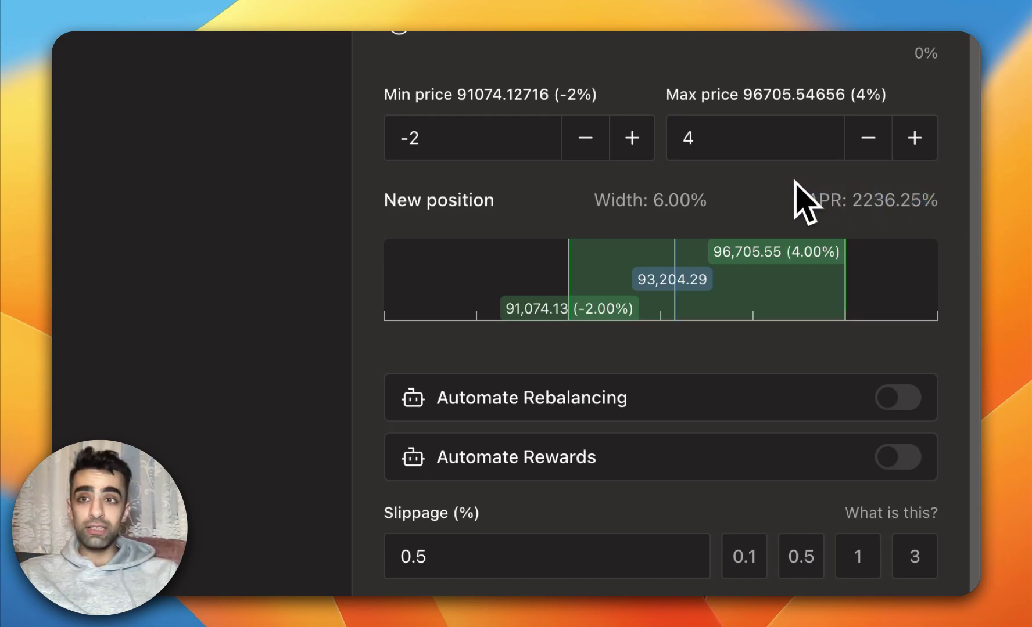
# - Enable Automate Rebalancing for the position and turn on harvesting rewards on rebalance
pyautogui.scroll(-2, 768, 183)
pyautogui.click(898, 357)
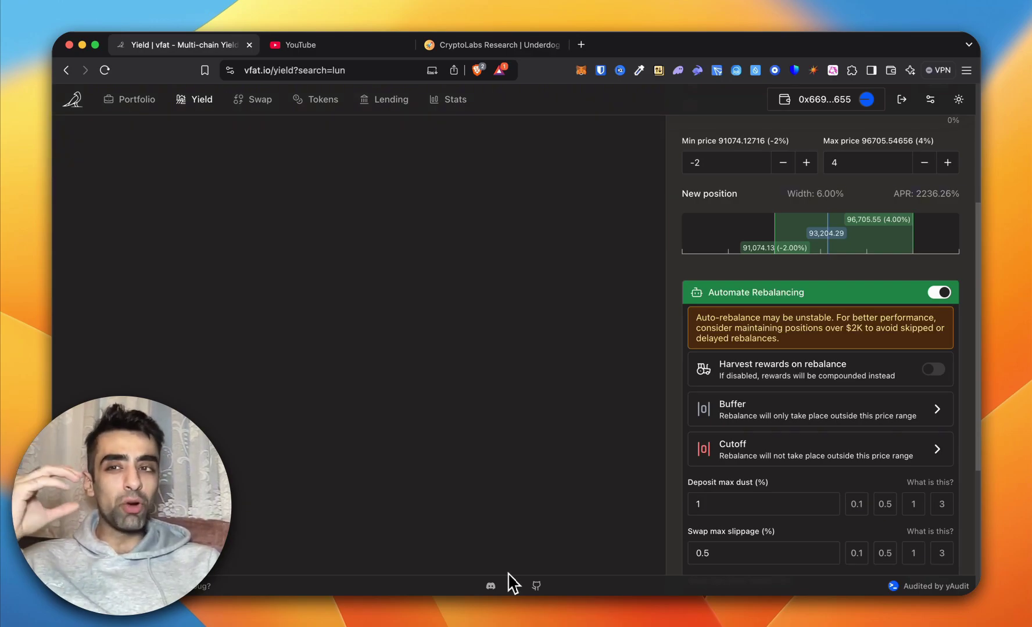
pyautogui.click(932, 369)
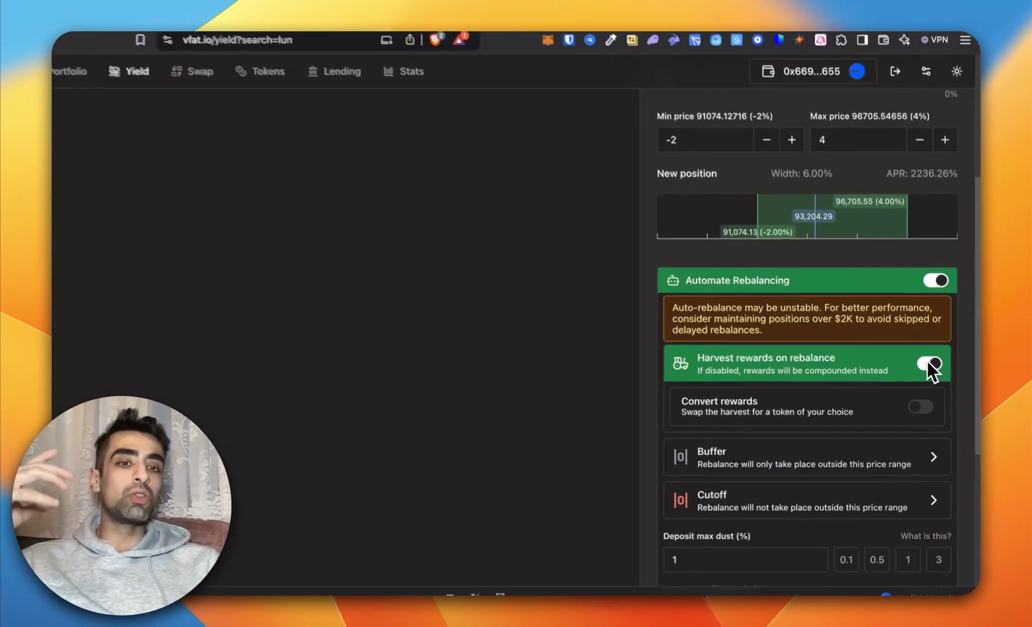
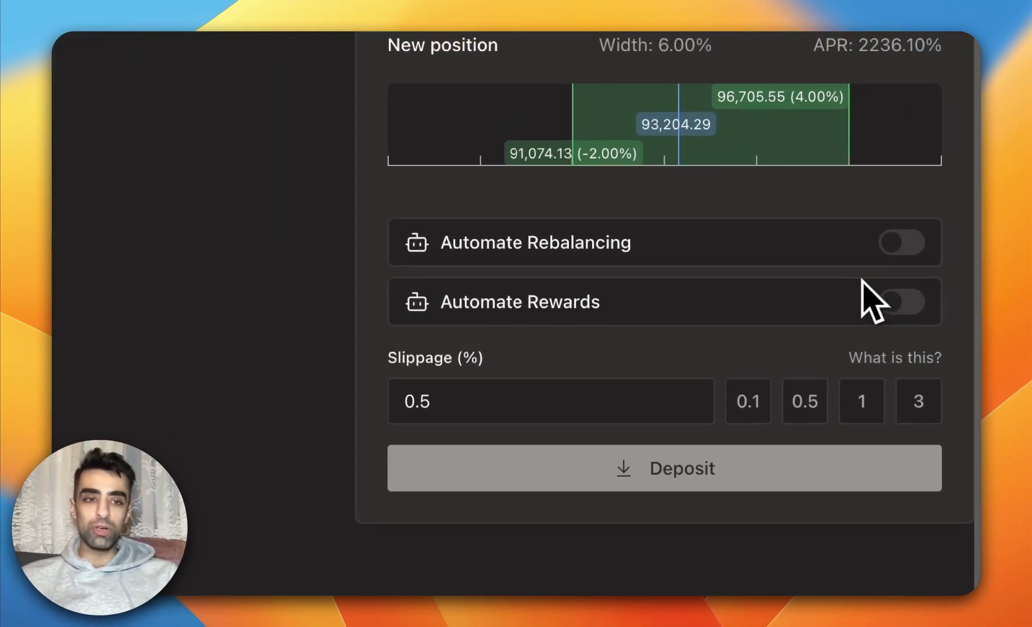
# - Enable Automate Rewards in Auto-Harvest mode and turn on its Cutoff option
pyautogui.click(880, 299)
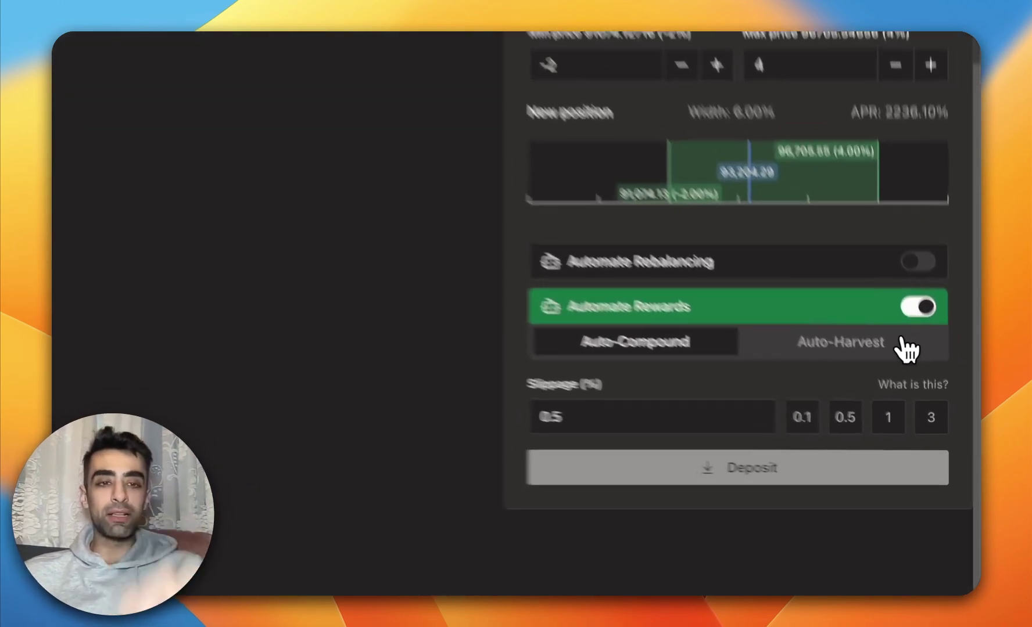
pyautogui.click(906, 400)
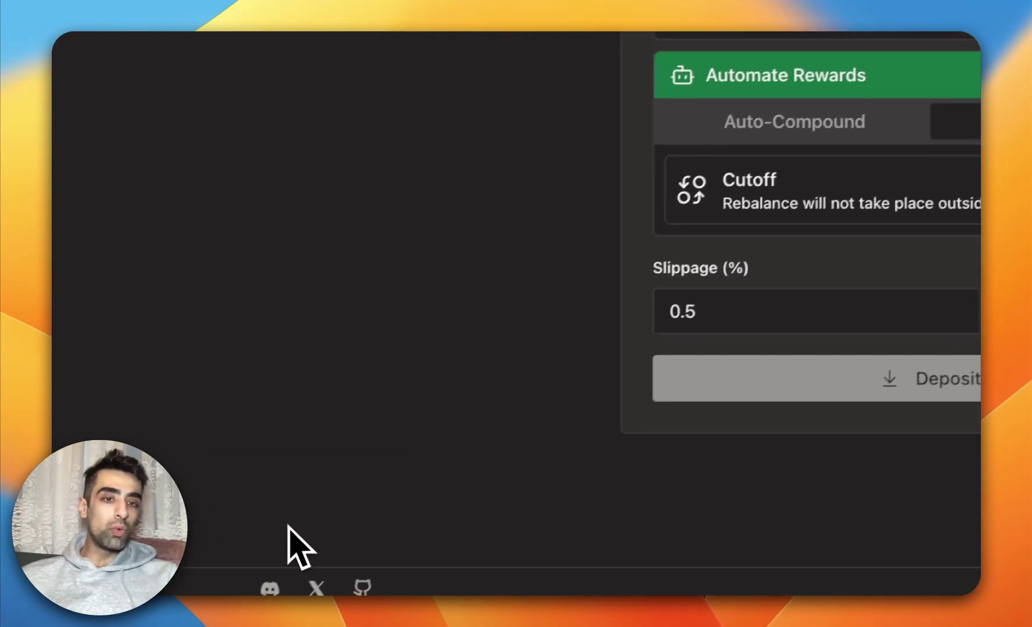
pyautogui.click(604, 314)
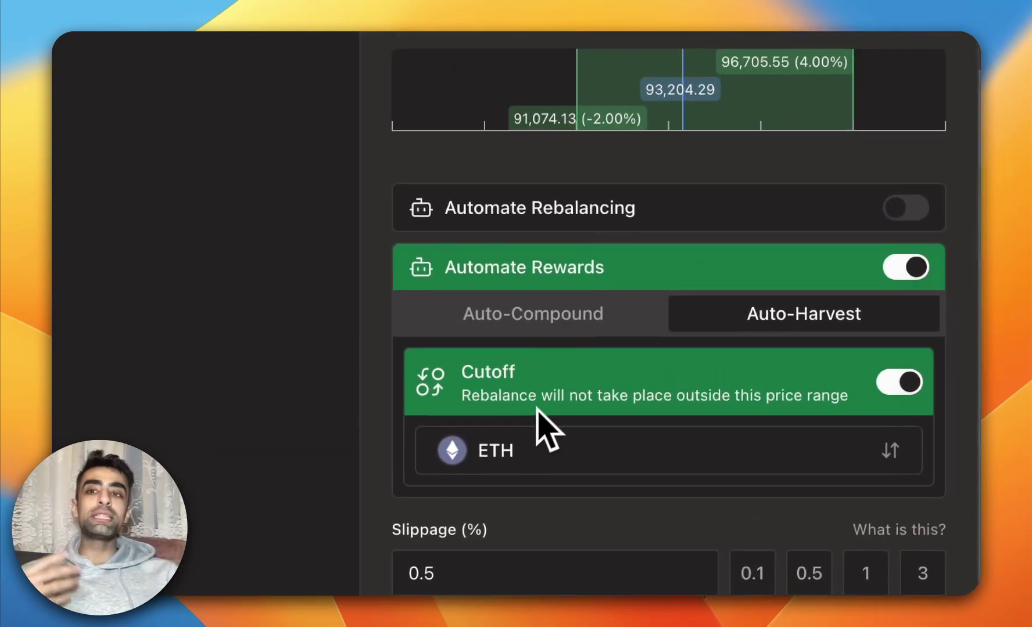
# - Try USDC as the Auto-Harvest token and set it back to ETH
pyautogui.click(546, 448)
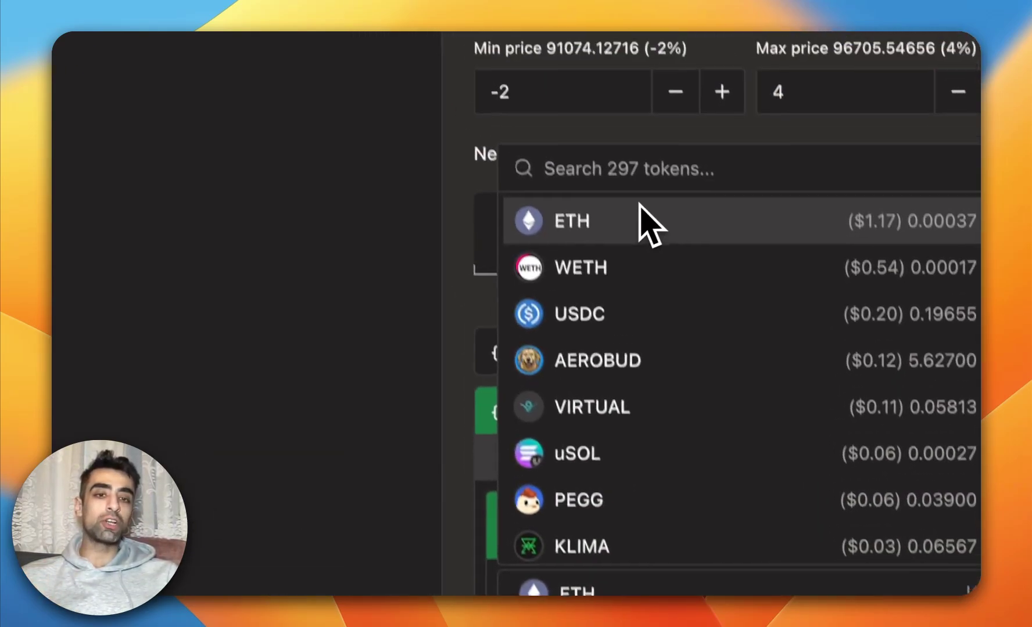
pyautogui.click(604, 355)
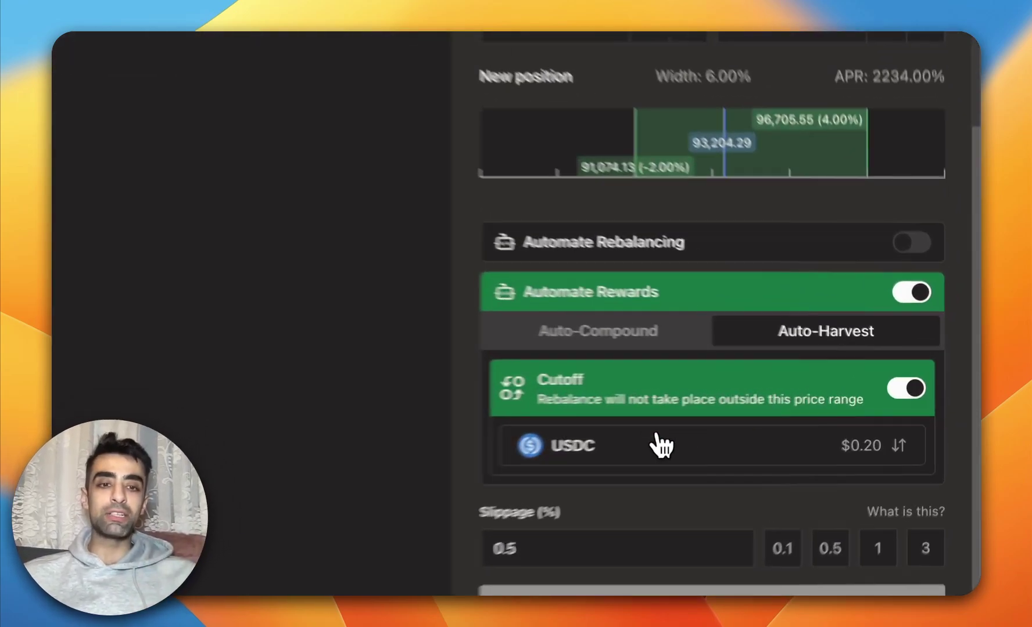
pyautogui.click(787, 419)
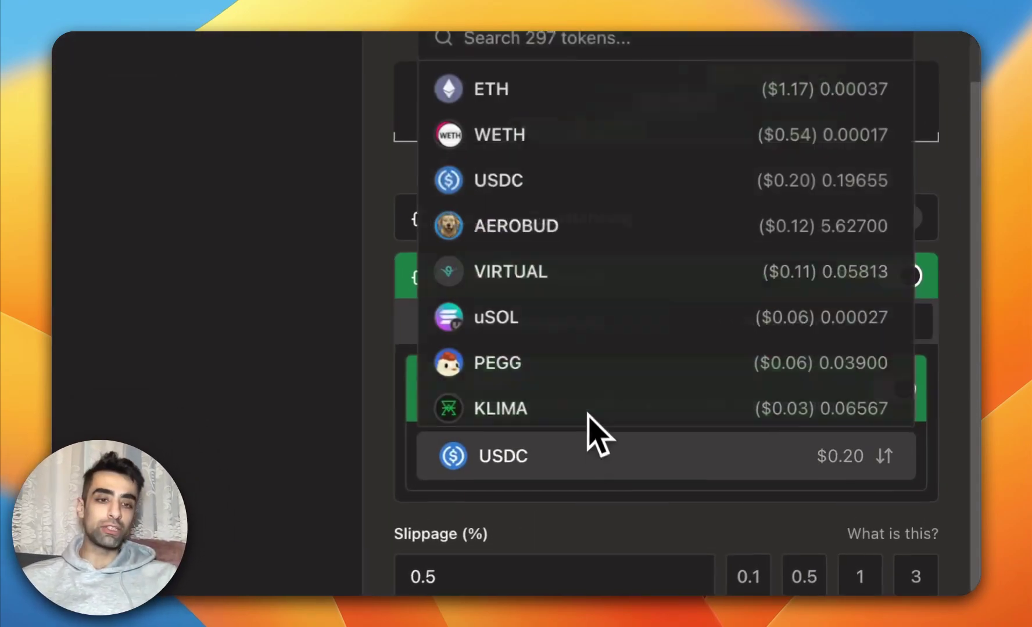
pyautogui.click(485, 127)
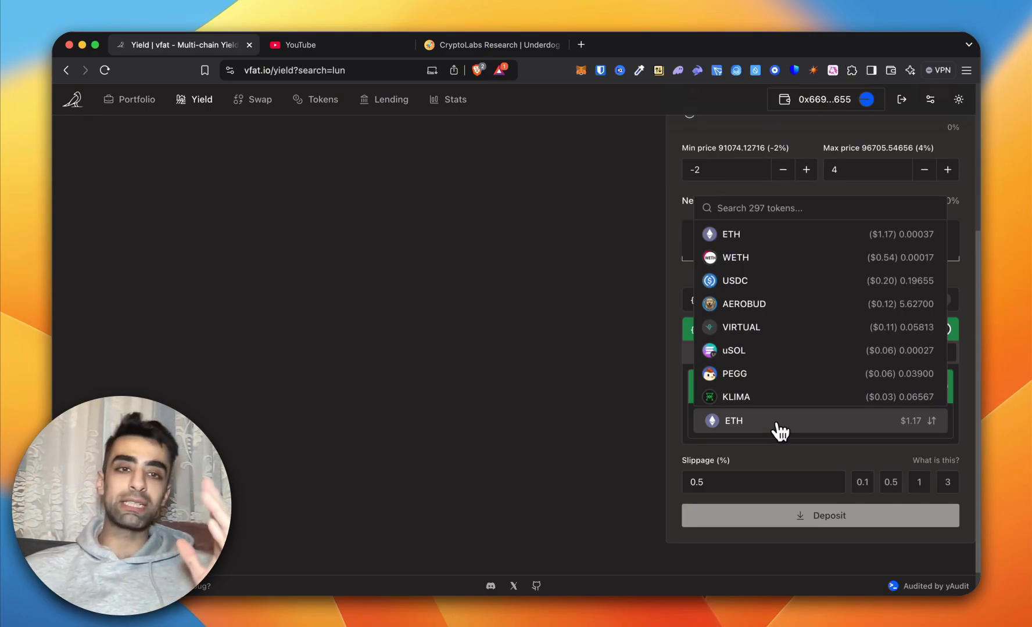
pyautogui.click(658, 228)
# - Choose WETH as the token to send and set its amount to the maximum of 0.00017116000125245
pyautogui.scroll(5, 829, 119)
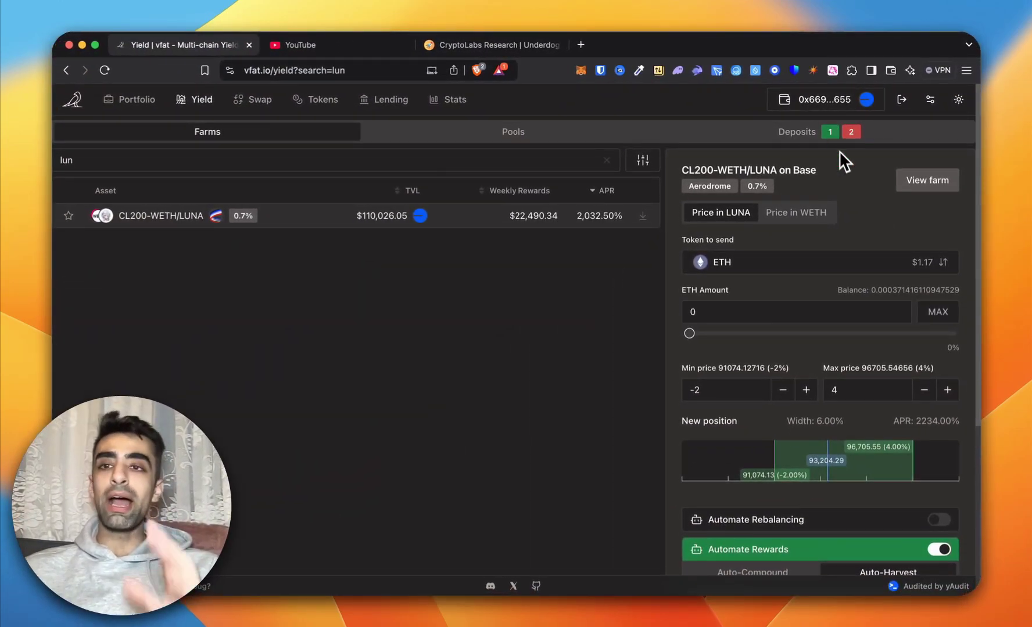
pyautogui.scroll(-1, 880, 290)
pyautogui.scroll(2, 762, 278)
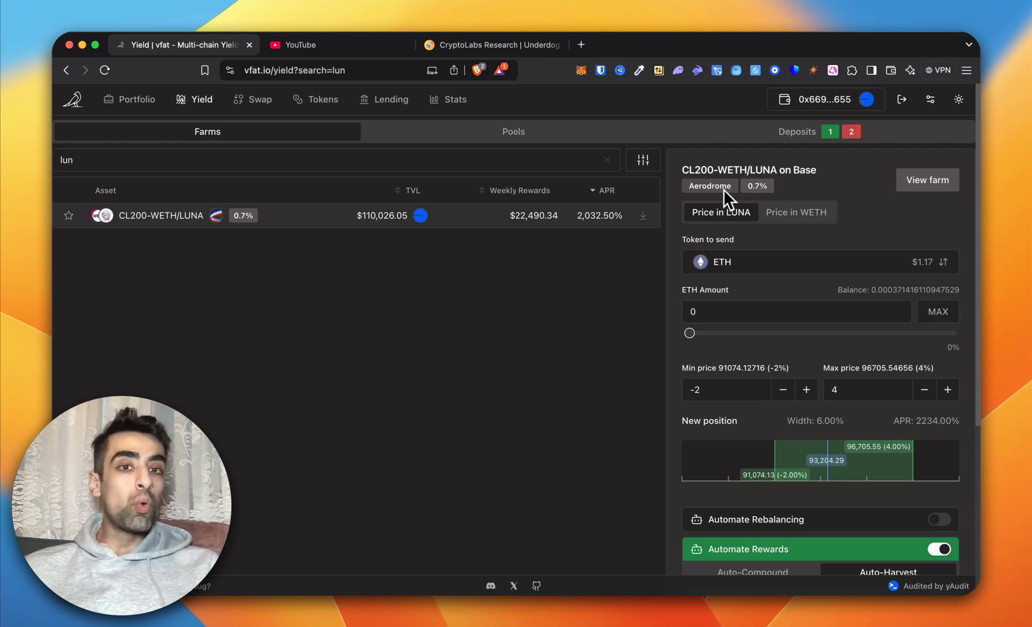
pyautogui.scroll(-8, 801, 372)
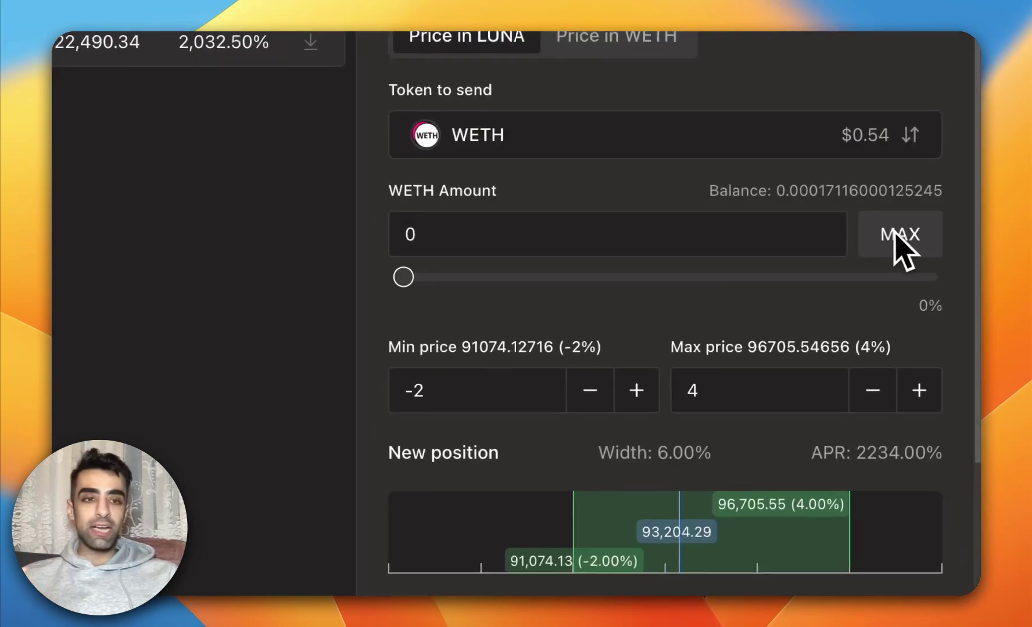
pyautogui.click(898, 238)
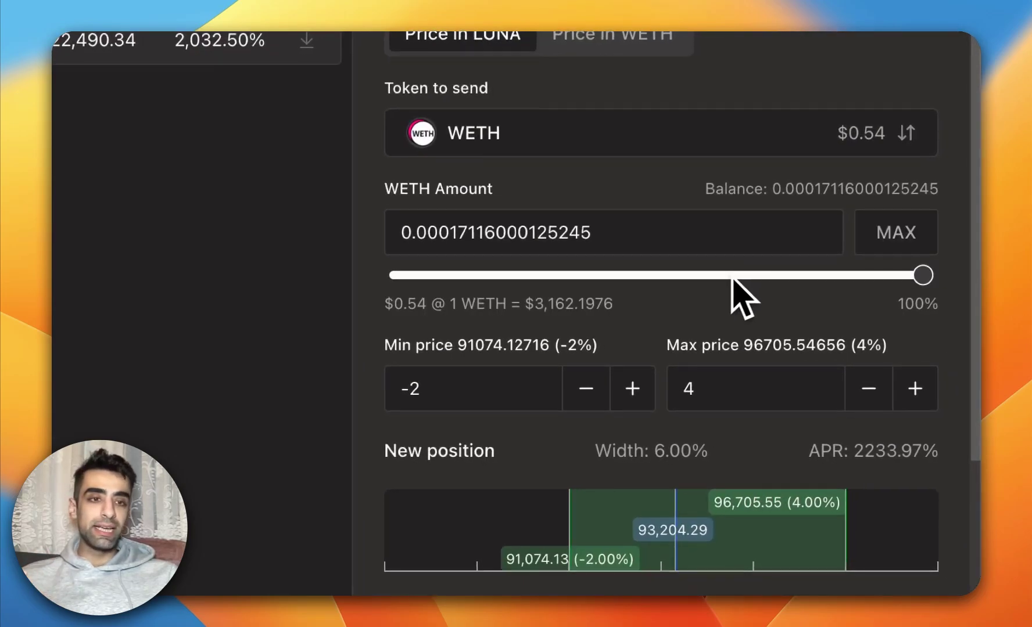
# - Submit the CL200-WETH/LUNA deposit, signing and confirming the WETH spending approval and the deposit transaction in the wallet
pyautogui.scroll(-5, 741, 292)
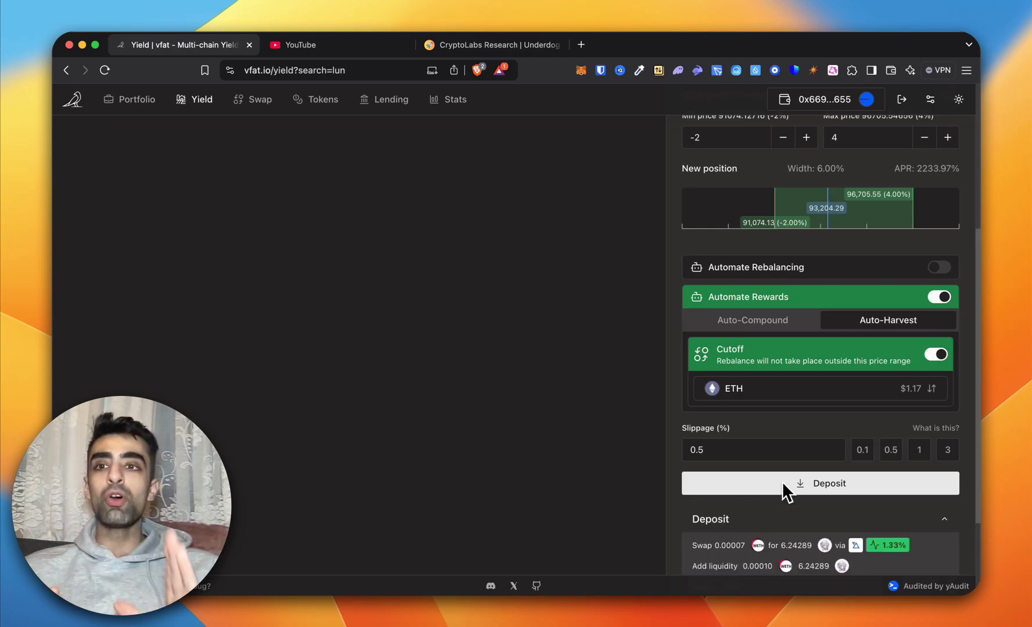
pyautogui.scroll(-3, 782, 481)
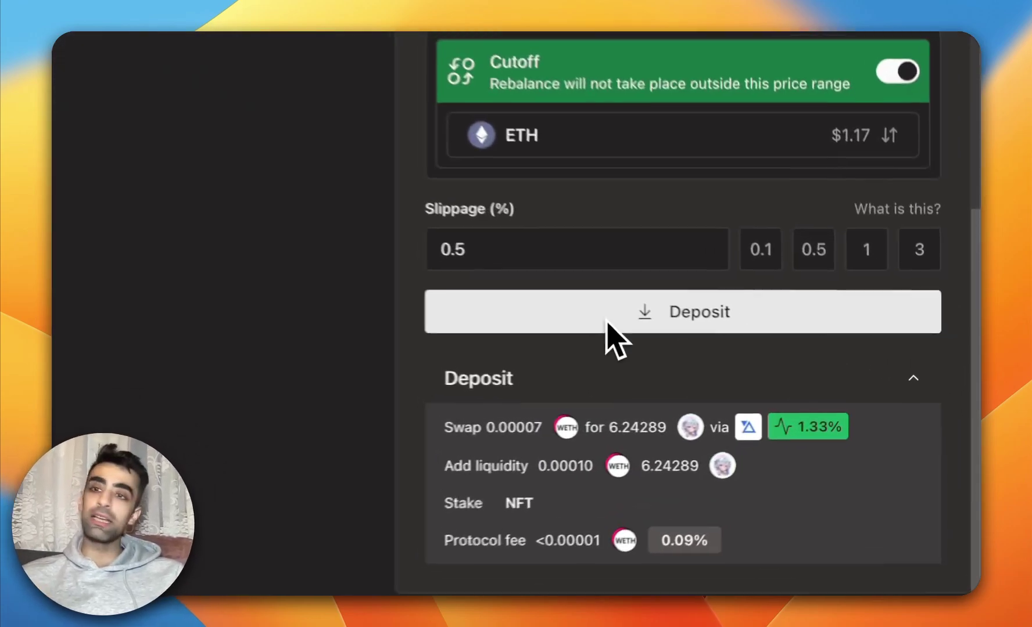
pyautogui.click(782, 363)
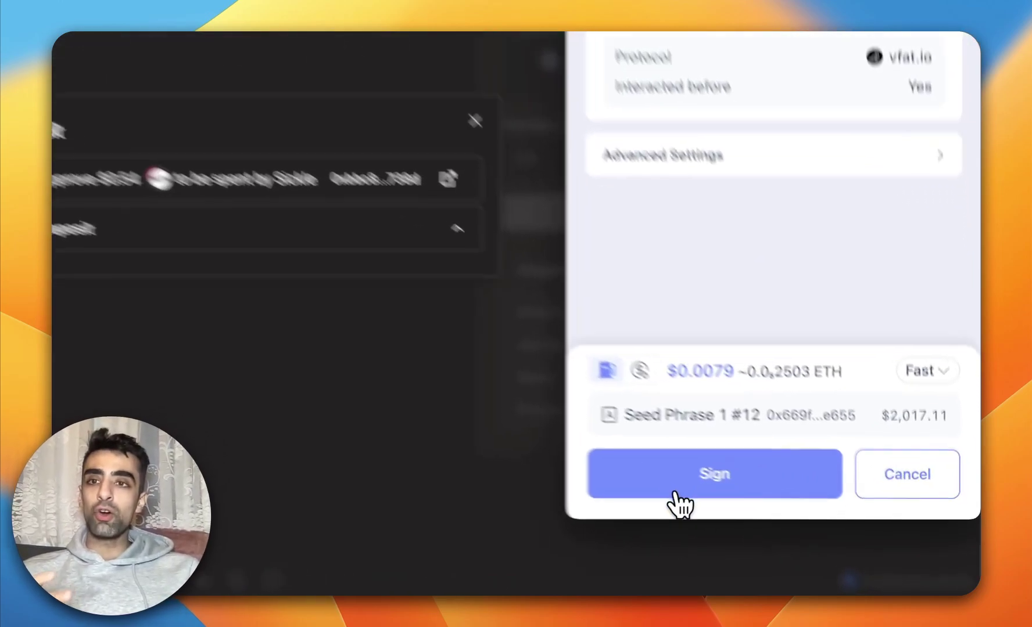
pyautogui.click(674, 495)
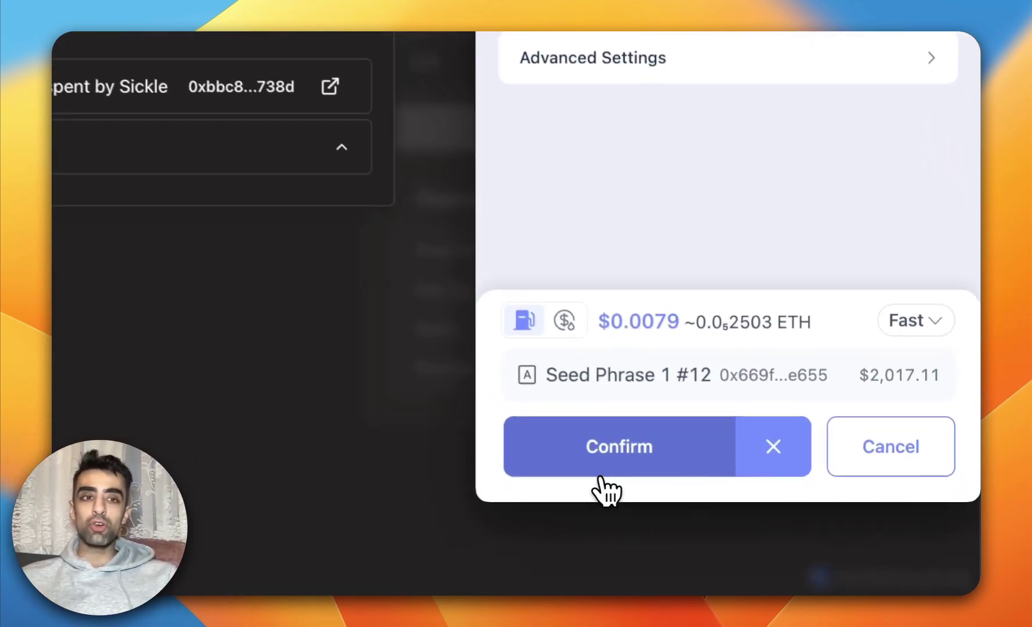
pyautogui.click(673, 496)
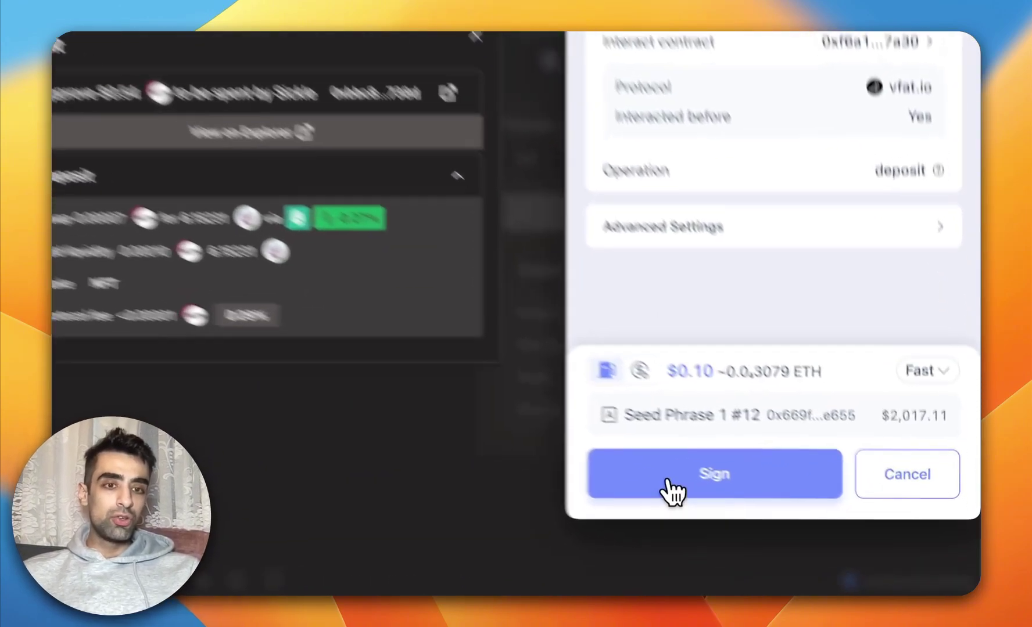
pyautogui.click(784, 531)
pyautogui.click(596, 458)
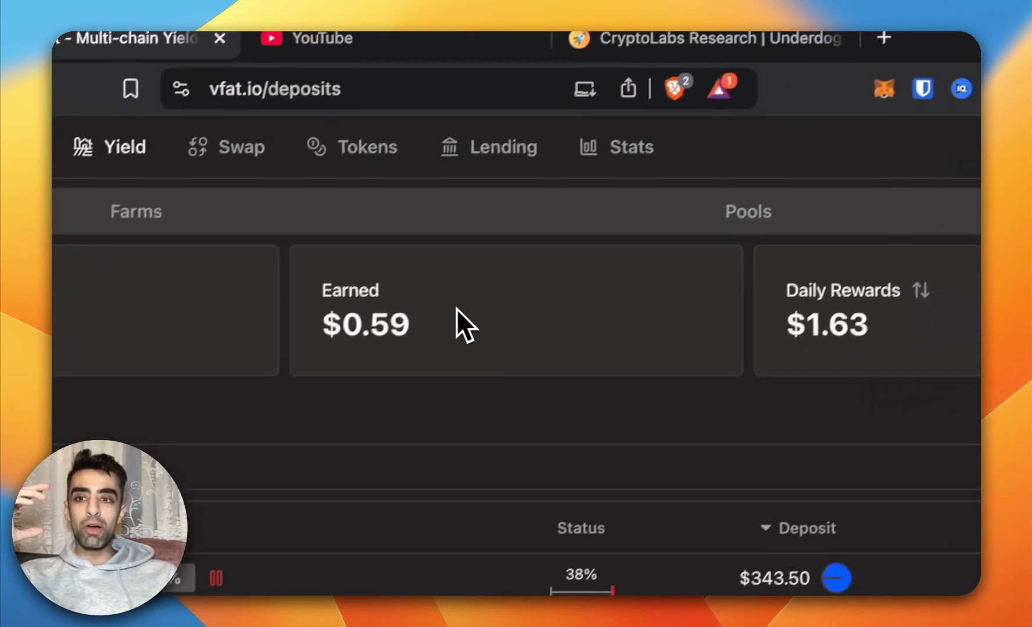
# - Switch the deposits summary through the hourly, weekly and monthly rewards periods, ending on Yearly Rewards
pyautogui.moveTo(460, 322); pyautogui.dragTo(281, 329)
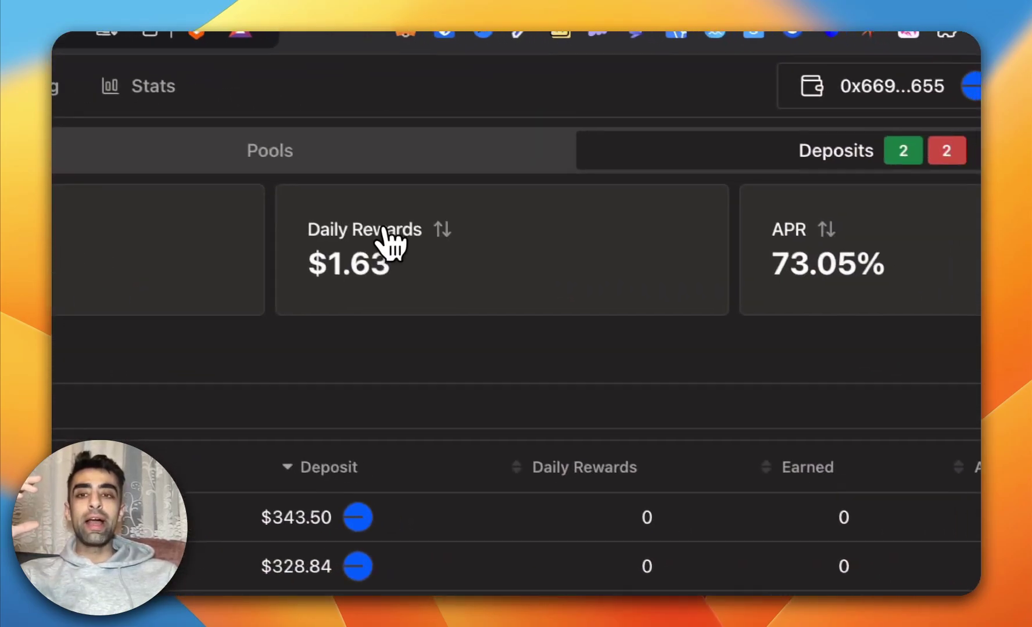
pyautogui.click(665, 283)
pyautogui.click(334, 267)
pyautogui.click(346, 225)
pyautogui.click(334, 349)
pyautogui.click(308, 225)
pyautogui.click(322, 390)
pyautogui.click(334, 227)
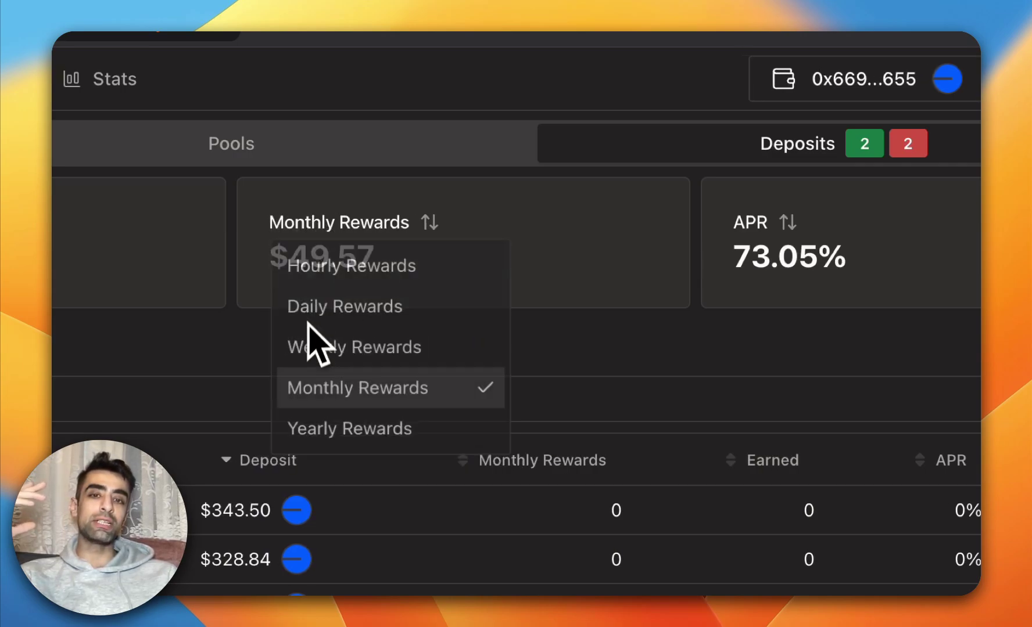
pyautogui.click(308, 432)
# - Compare the return rate of the deposits as DPR and WPR, and return it to APR
pyautogui.click(755, 224)
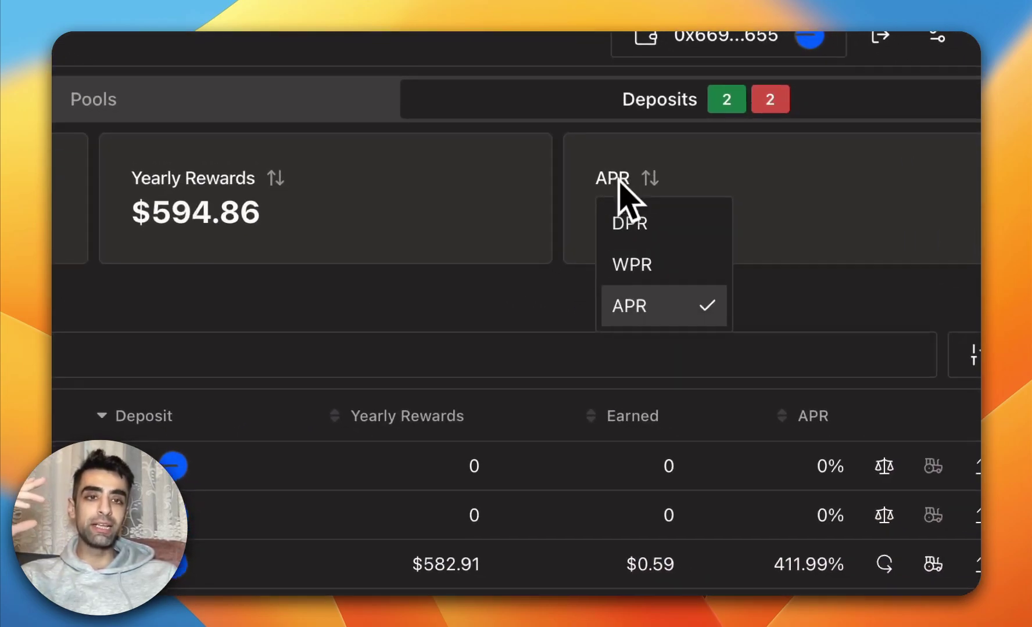
pyautogui.click(624, 221)
pyautogui.click(688, 189)
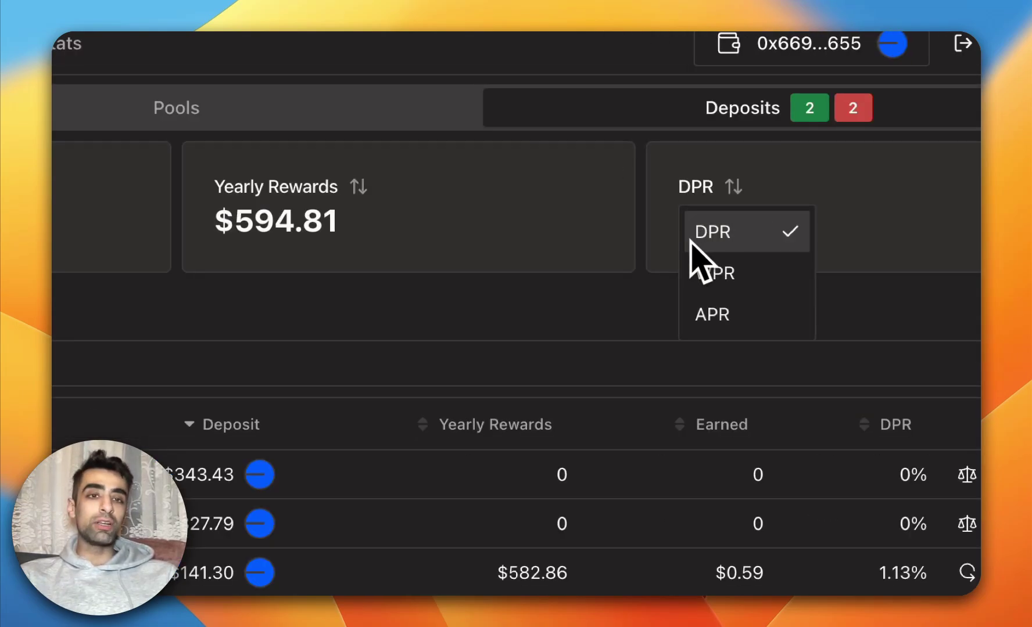
pyautogui.click(696, 273)
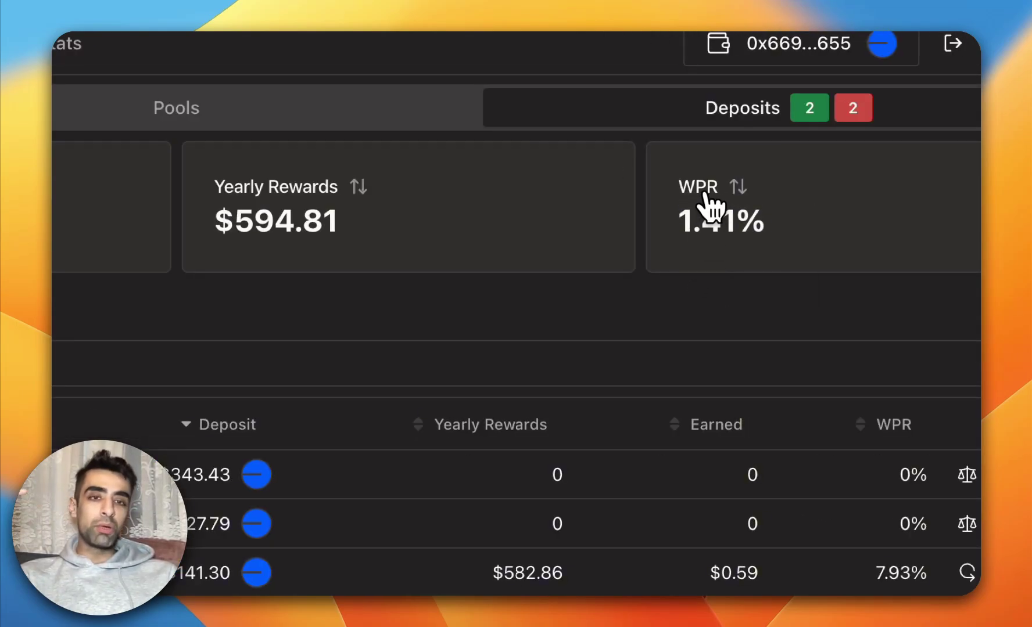
pyautogui.click(704, 194)
pyautogui.click(726, 312)
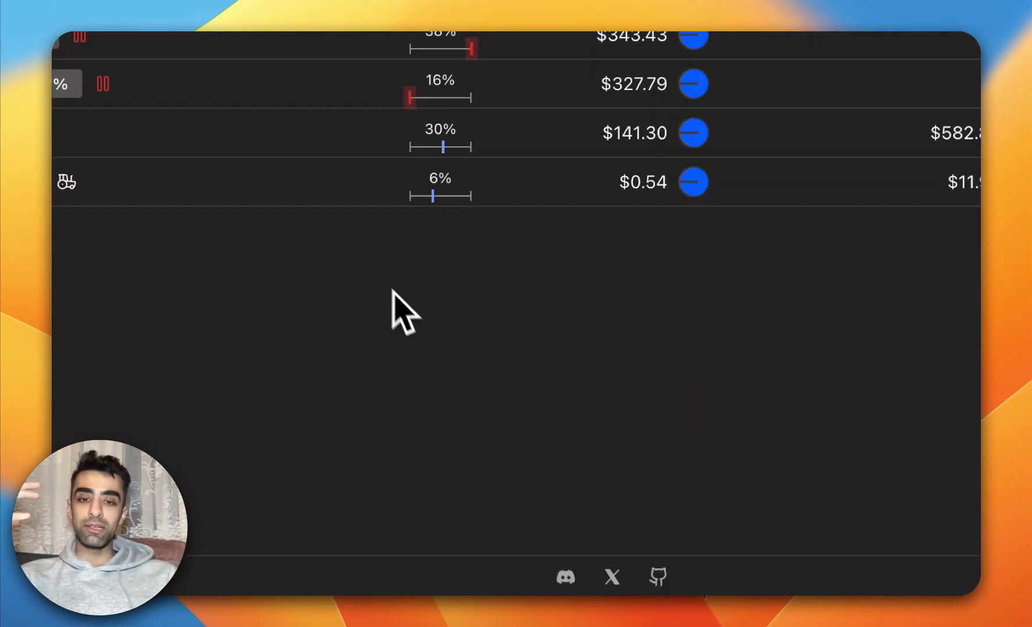
# - Open the out-of-range CL200-WETH/AIXBT deposit and review its manual rebalance settings
pyautogui.click(691, 108)
pyautogui.scroll(-2, 794, 358)
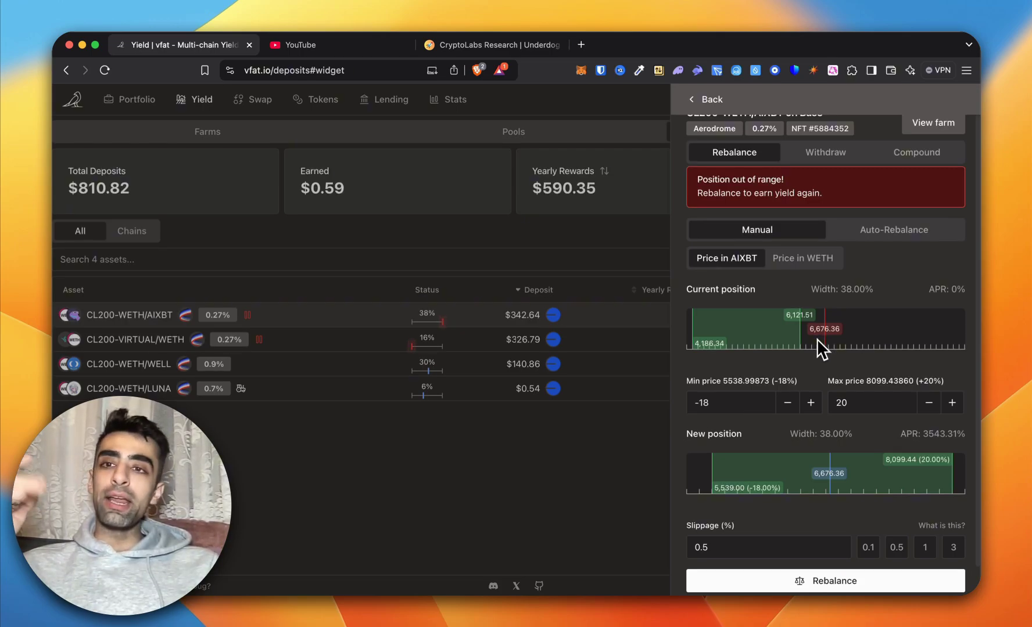
pyautogui.scroll(-3, 817, 339)
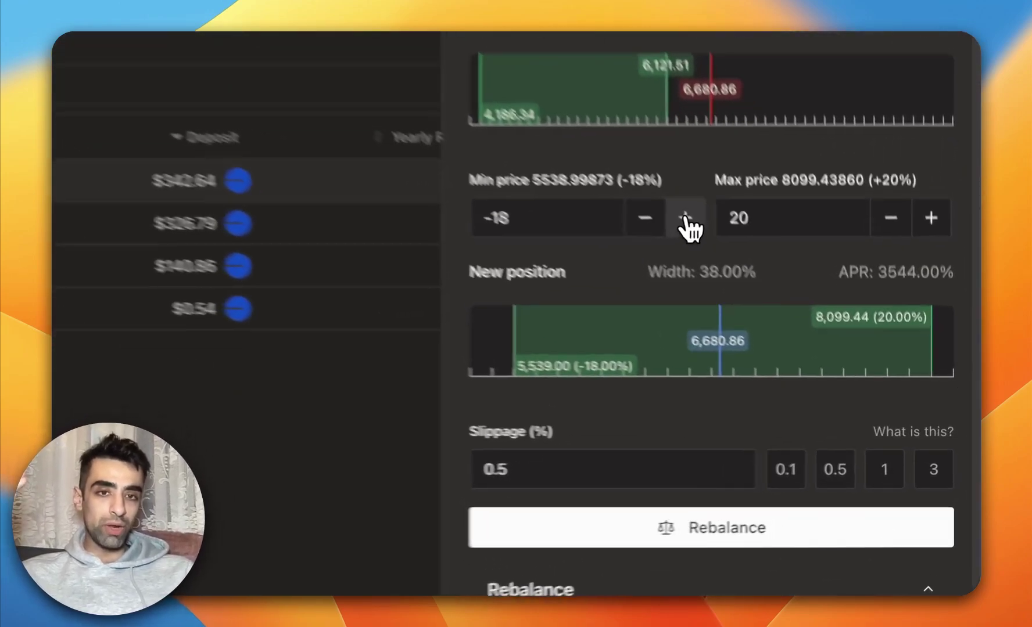
# - Try different min price bounds for the CL200-WETH/AIXBT rebalance, ending at -46%
pyautogui.click(811, 338)
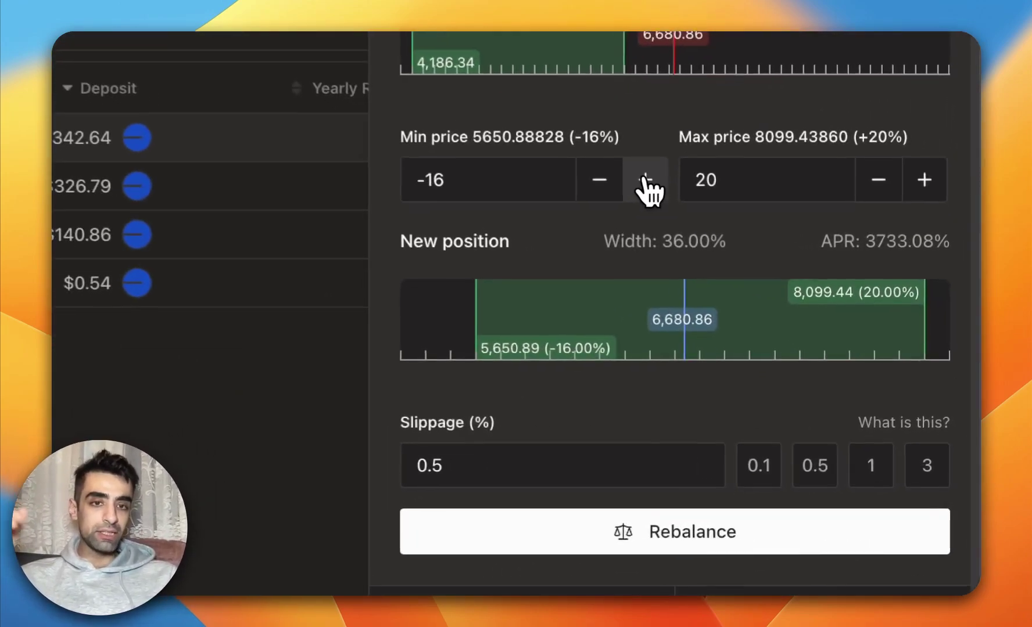
pyautogui.click(811, 338)
pyautogui.click(596, 181)
pyautogui.click(595, 182)
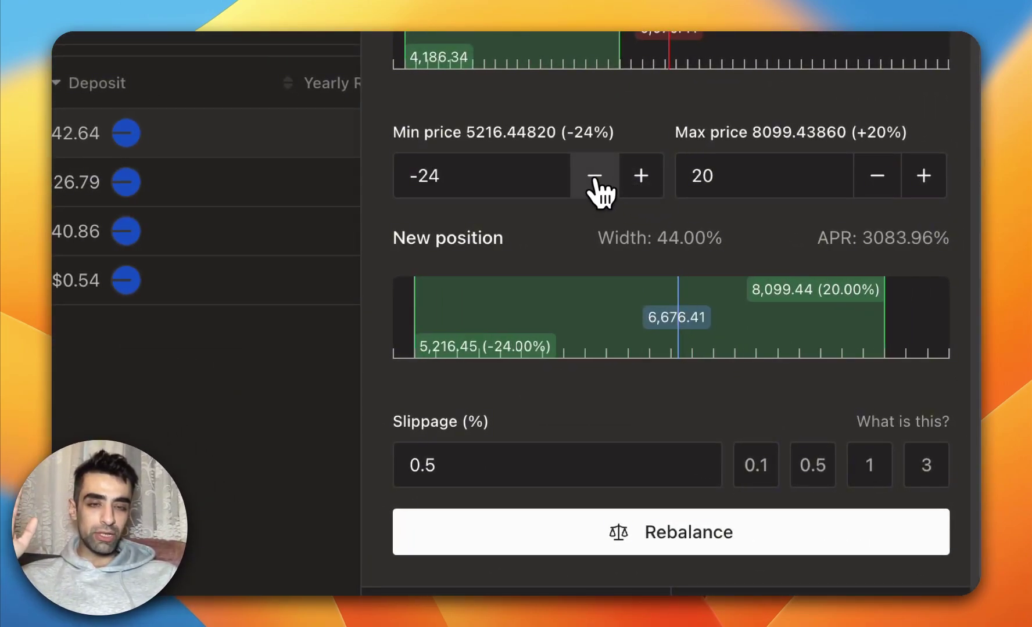
pyautogui.click(595, 181)
pyautogui.click(594, 181)
pyautogui.click(595, 180)
pyautogui.click(594, 180)
pyautogui.click(594, 180)
pyautogui.click(594, 180)
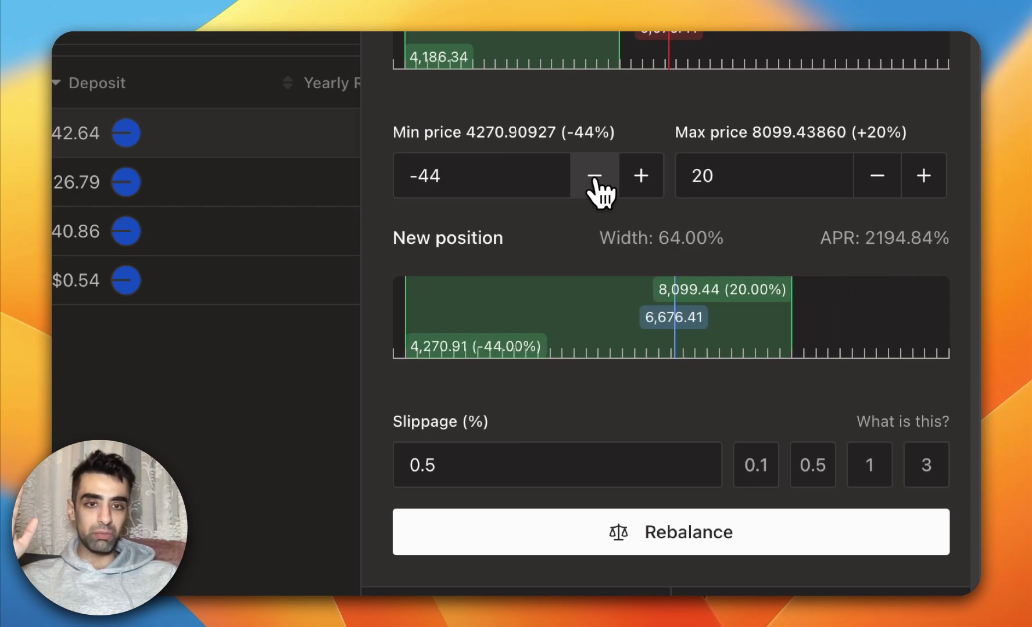
pyautogui.click(594, 180)
pyautogui.click(594, 180)
pyautogui.click(641, 177)
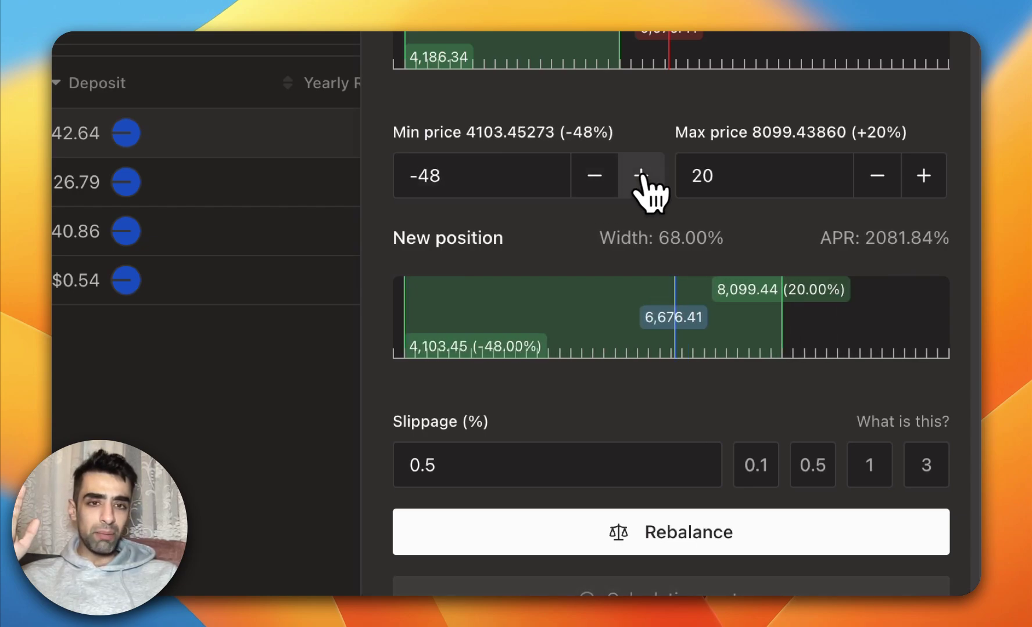
pyautogui.click(643, 178)
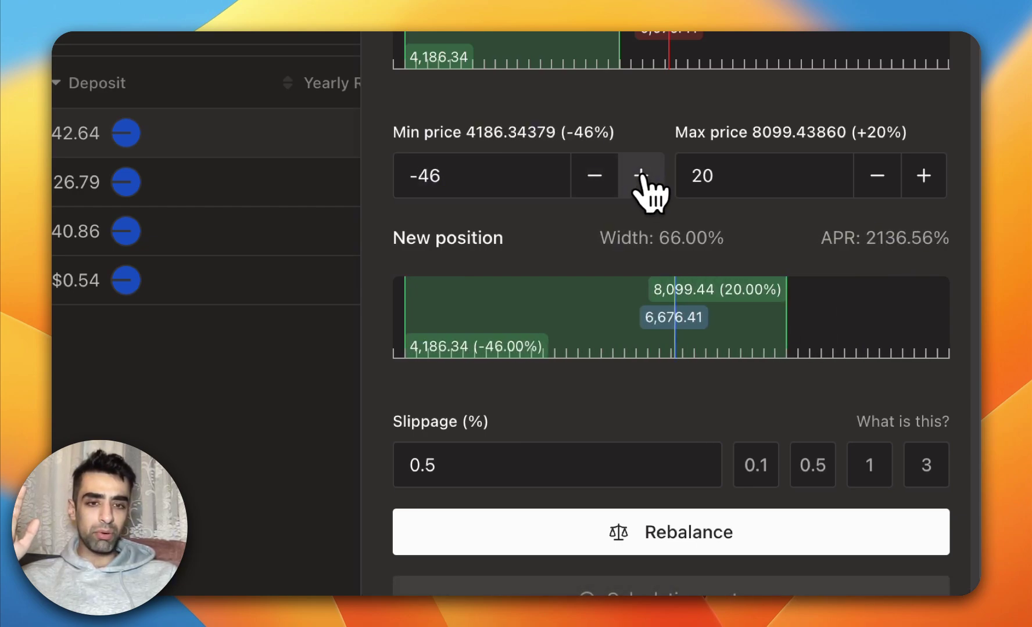
# - Try a max price bound of 2% for the CL200-WETH/AIXBT rebalance and check the new position's width and APR
pyautogui.click(883, 196)
pyautogui.click(886, 195)
pyautogui.click(871, 195)
pyautogui.click(871, 195)
pyautogui.click(862, 192)
pyautogui.click(863, 192)
pyautogui.click(862, 192)
pyautogui.click(863, 192)
pyautogui.click(864, 193)
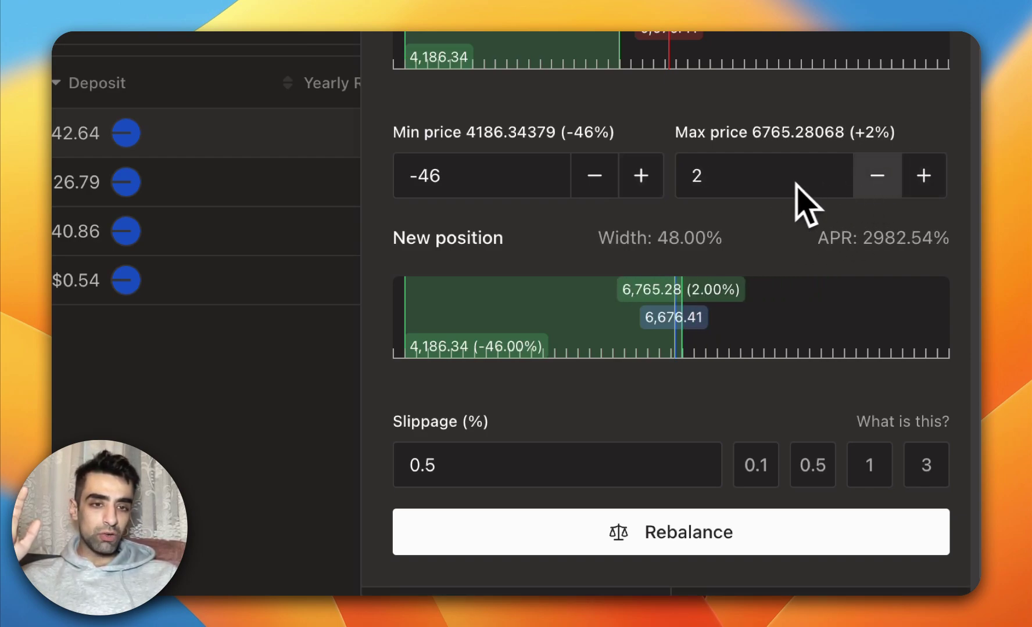
pyautogui.scroll(-1, 691, 203)
pyautogui.moveTo(950, 220); pyautogui.dragTo(884, 229)
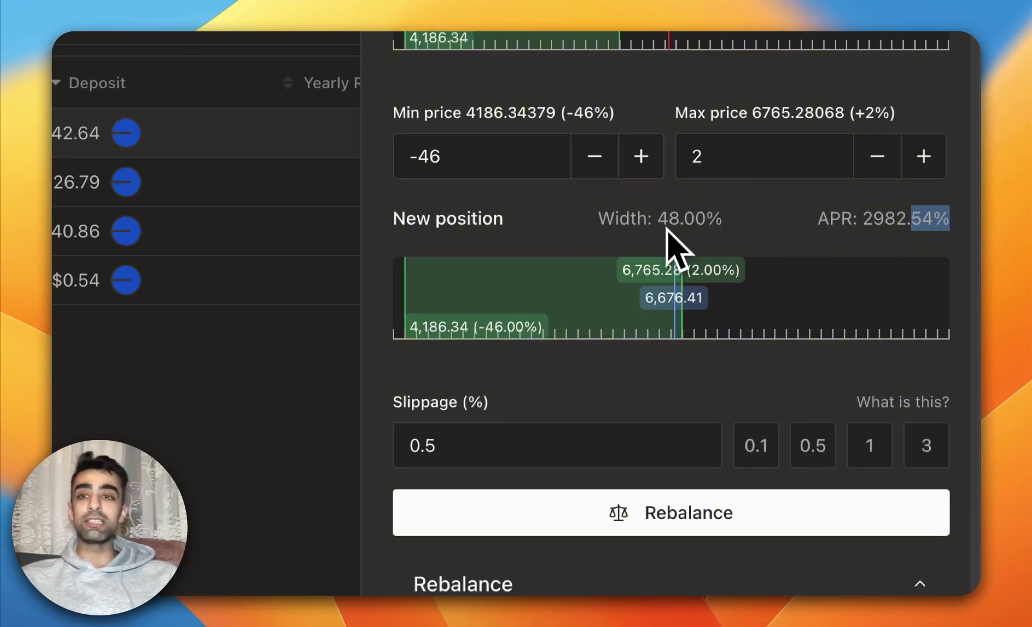
pyautogui.scroll(-3, 516, 465)
# - Open the CL200-WETH/WELL deposit and set the ETH amount for increasing it to the maximum of 0.000341231753356297
pyautogui.click(500, 433)
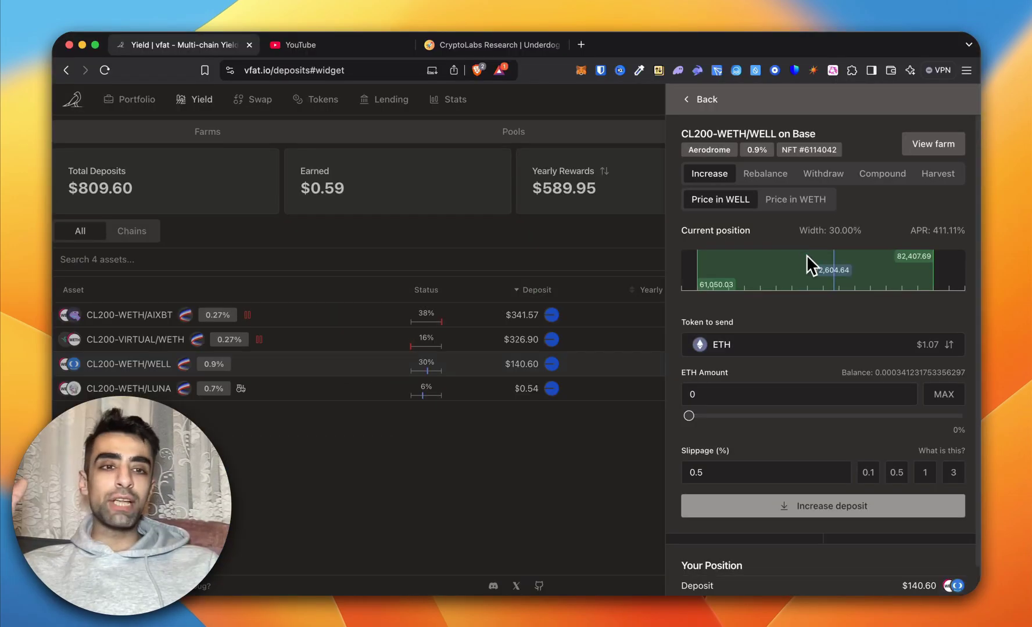
pyautogui.scroll(-1, 810, 256)
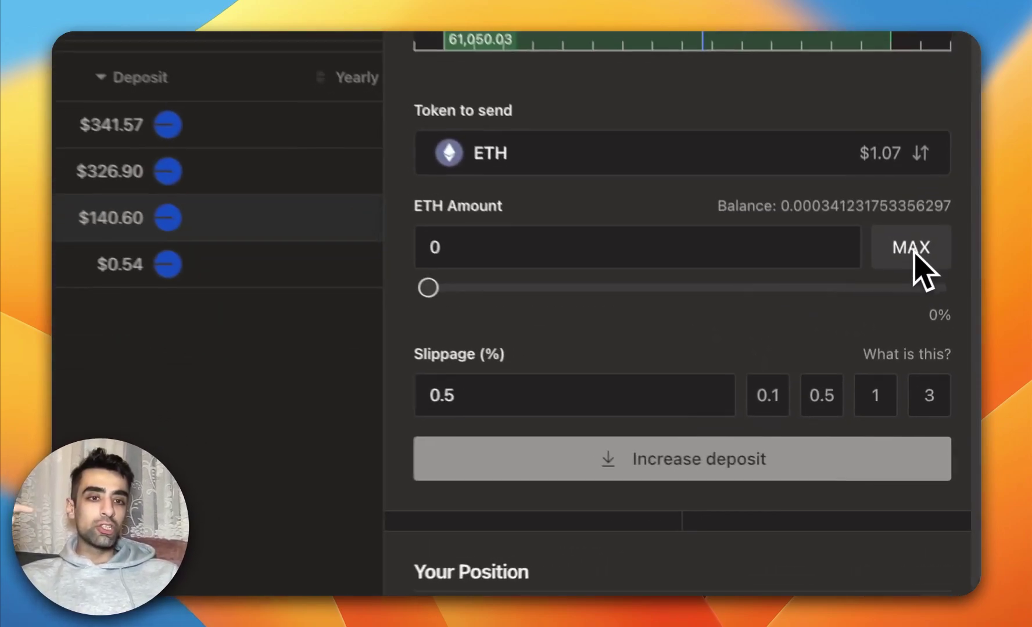
pyautogui.click(944, 379)
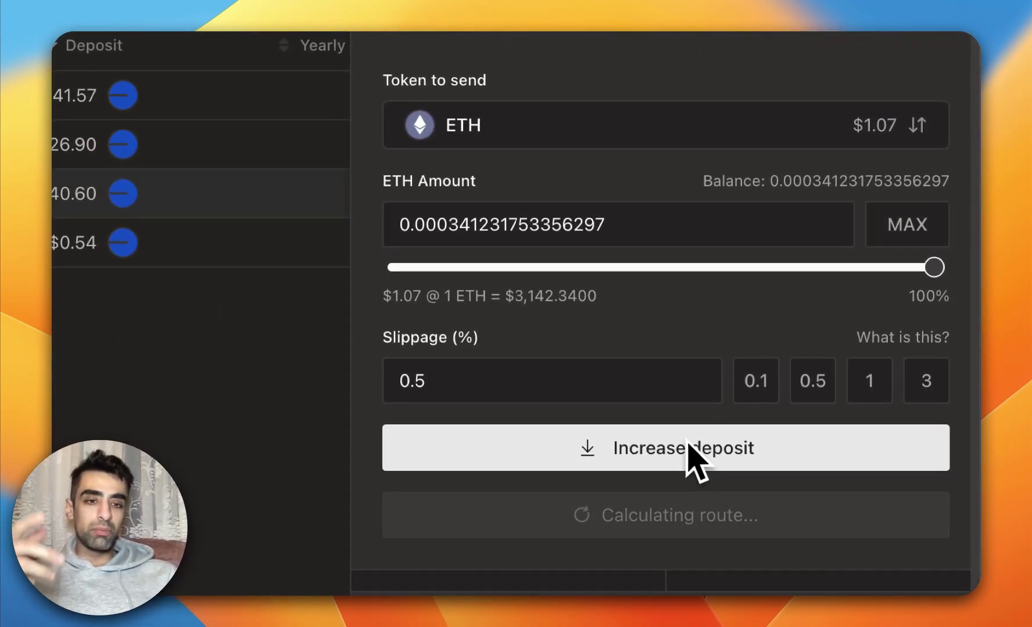
# - Open the CL200-WETH/WELL withdrawal options, choose ETH as the token to receive and review the exit route
pyautogui.scroll(10, 802, 168)
pyautogui.click(691, 203)
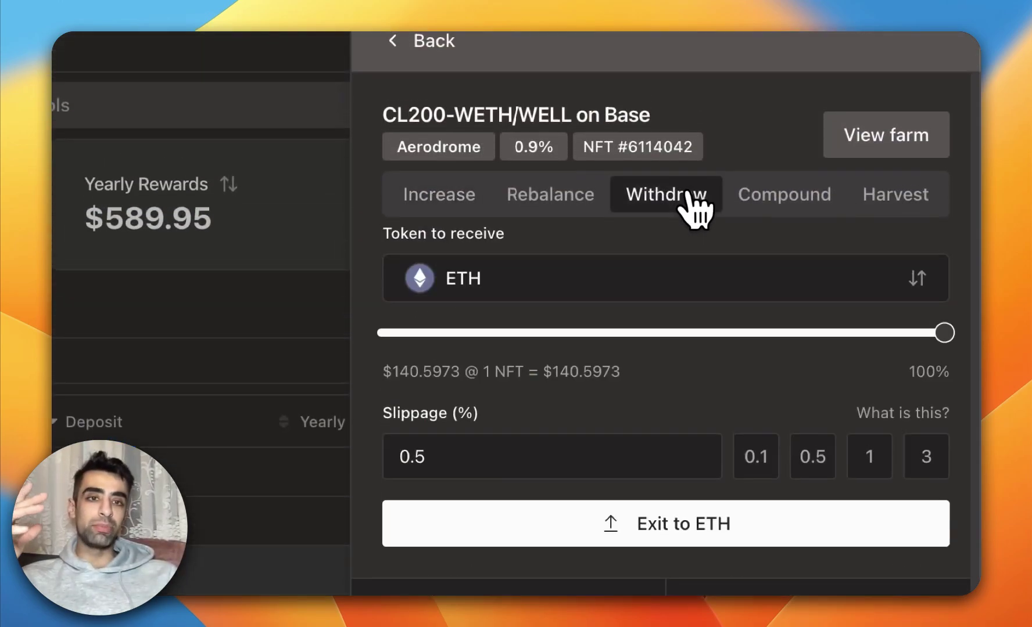
pyautogui.click(593, 278)
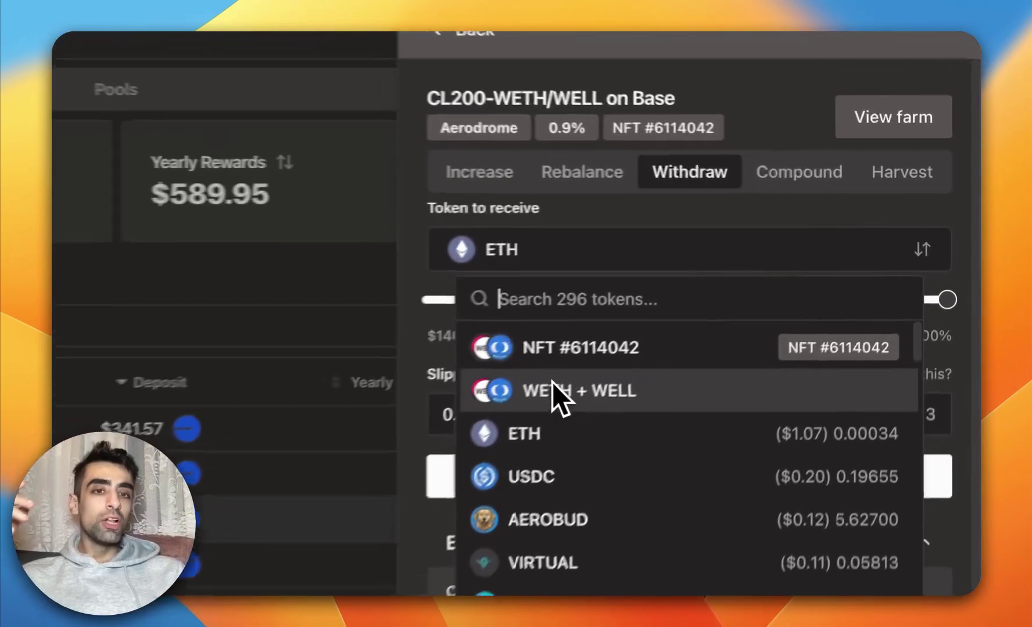
pyautogui.click(552, 382)
pyautogui.click(599, 174)
pyautogui.click(693, 176)
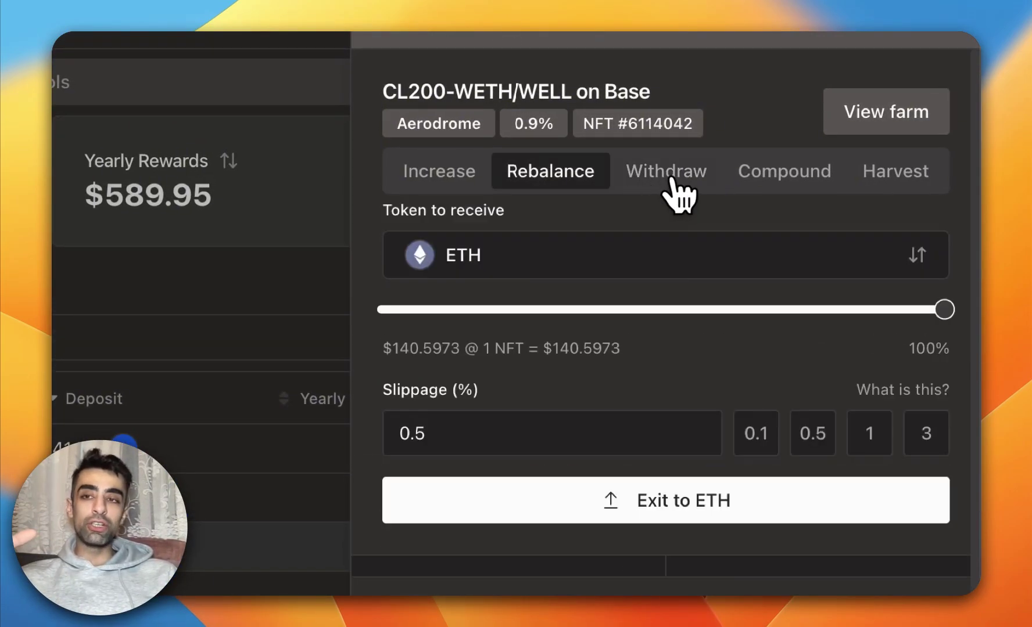
pyautogui.click(557, 278)
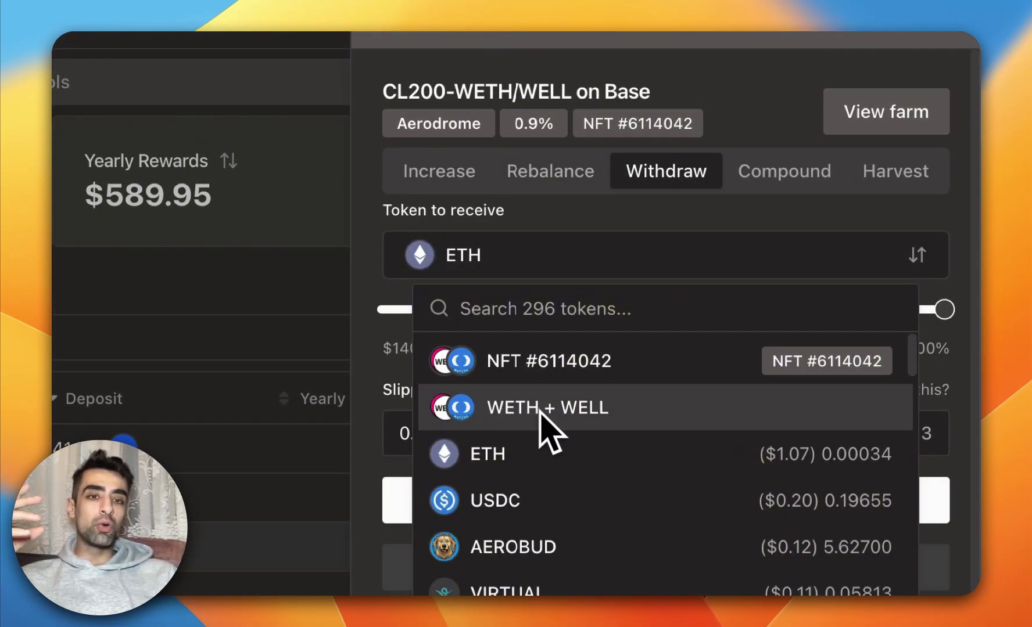
pyautogui.click(516, 451)
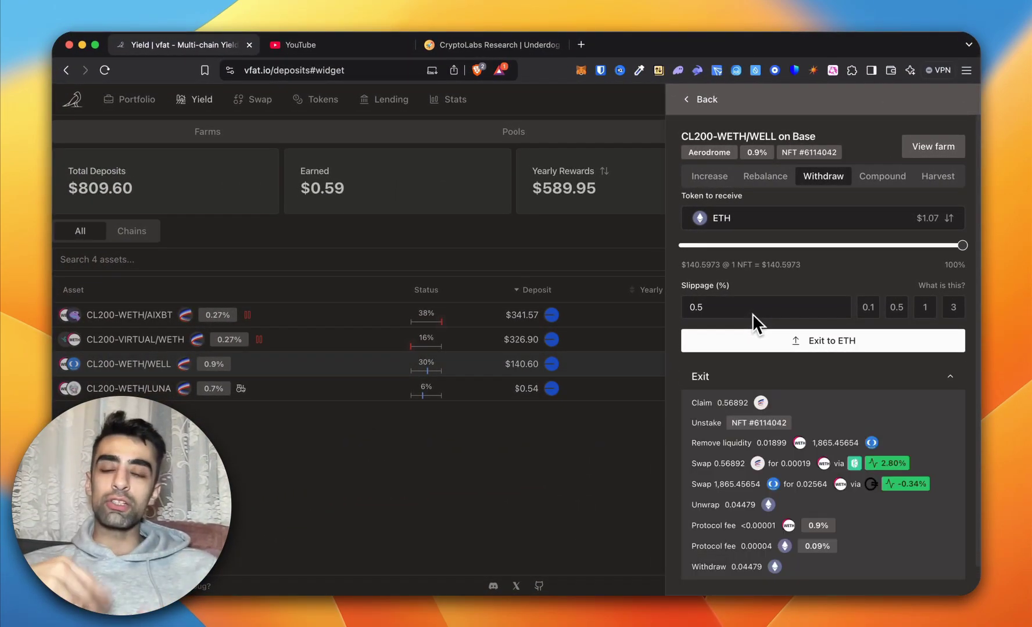
pyautogui.scroll(-4, 792, 302)
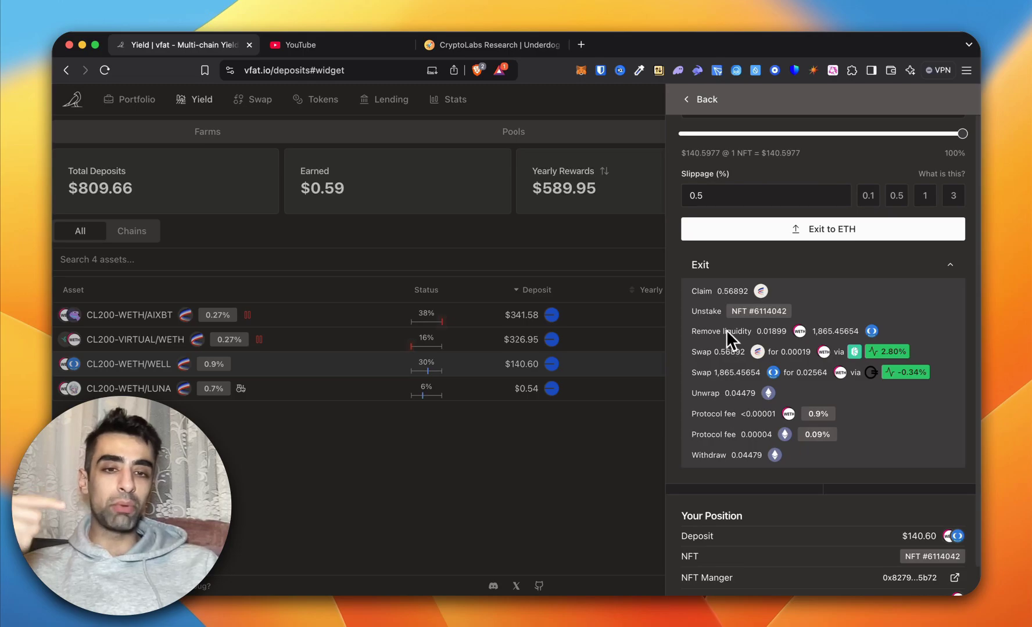
pyautogui.scroll(3, 726, 336)
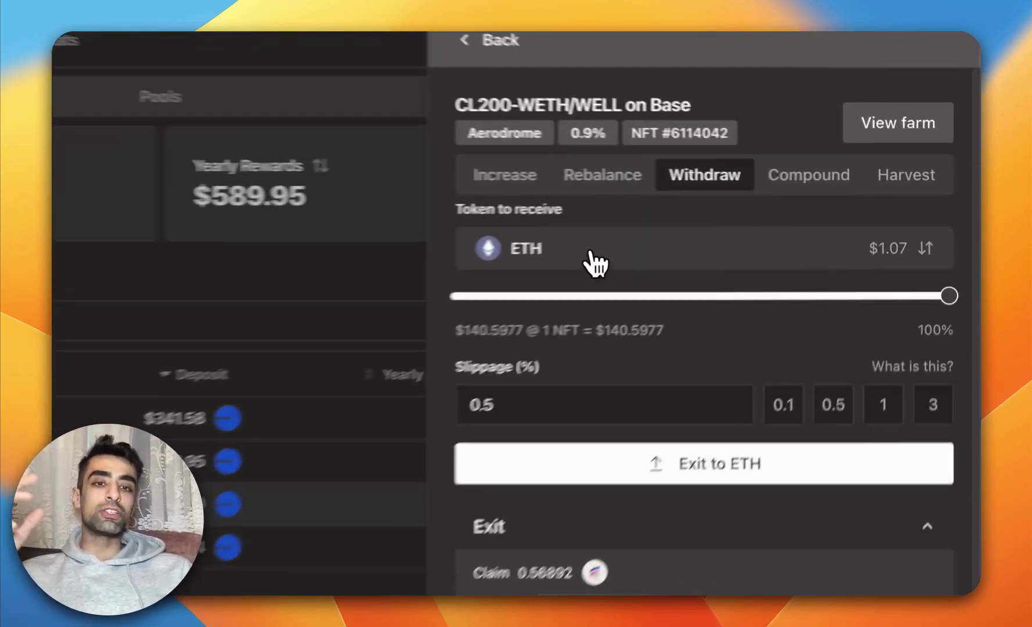
# - Set WETH + WELL as the withdrawal's token to receive, and check the deposit's manual and automatic compounding options
pyautogui.click(754, 218)
pyautogui.click(521, 414)
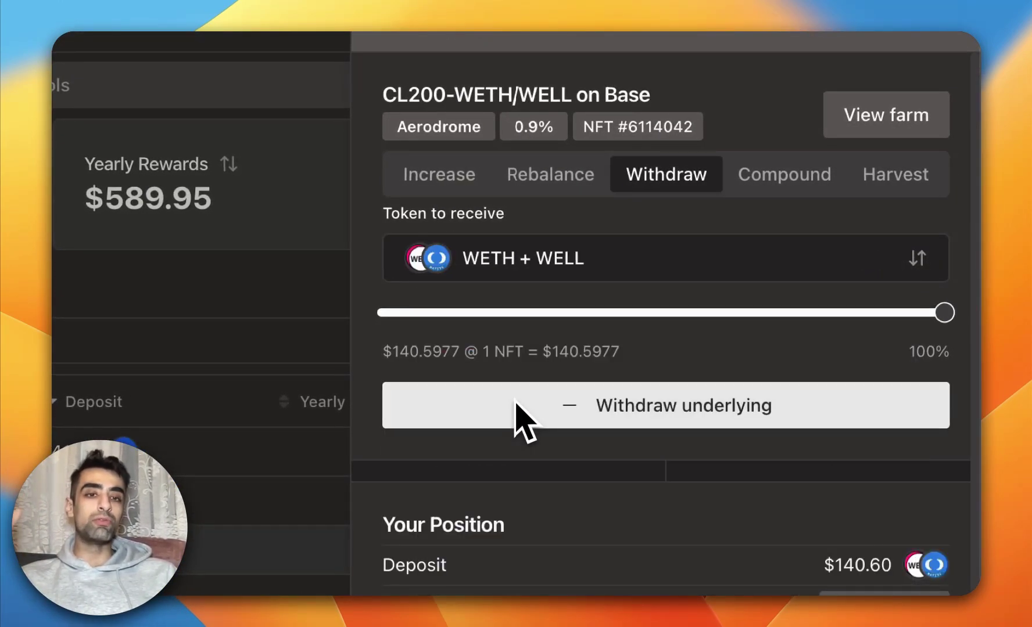
pyautogui.click(754, 173)
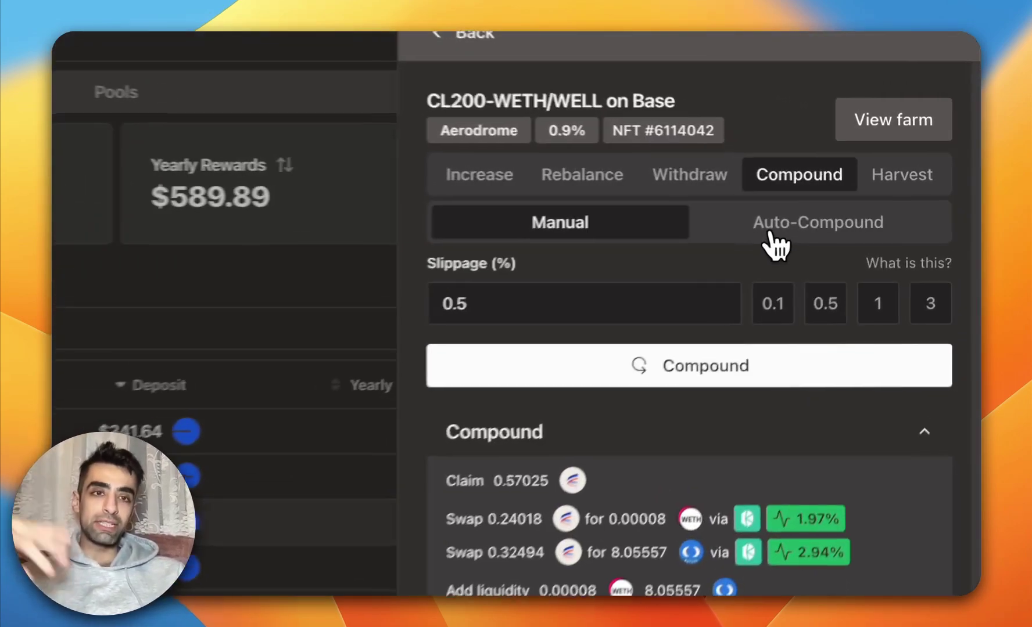
pyautogui.click(870, 215)
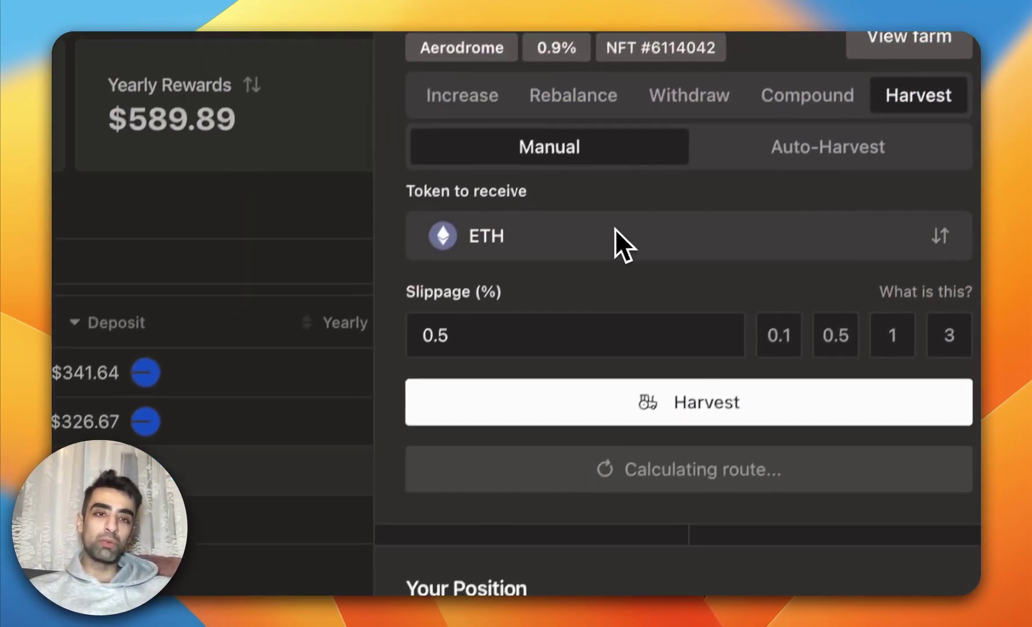
# - Harvest the CL200-WETH/WELL rewards manually with AERO as the token to receive, and sign the transaction
pyautogui.click(617, 228)
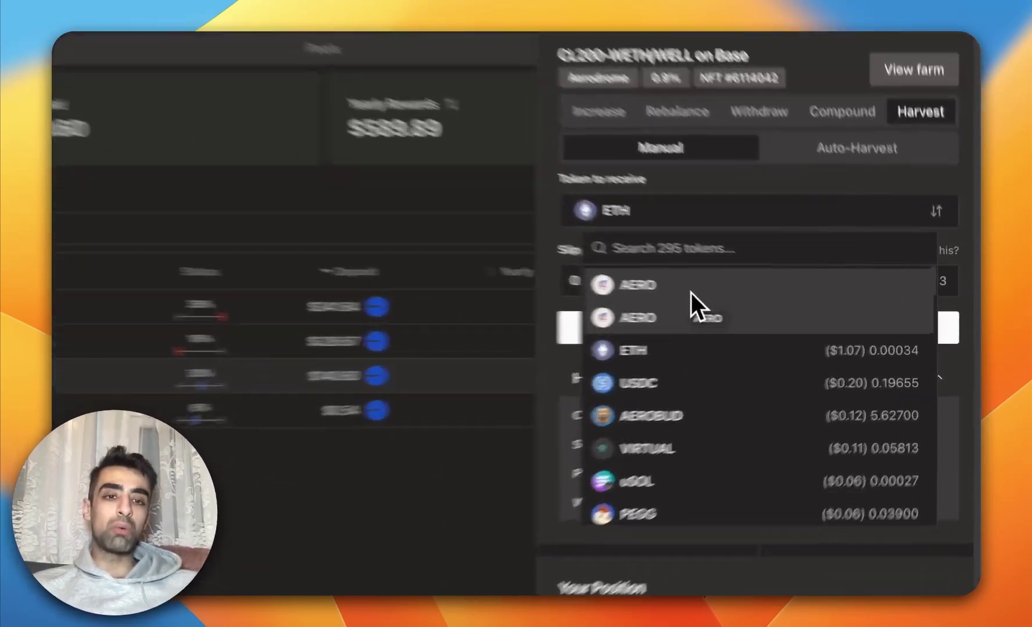
pyautogui.click(699, 294)
pyautogui.click(705, 329)
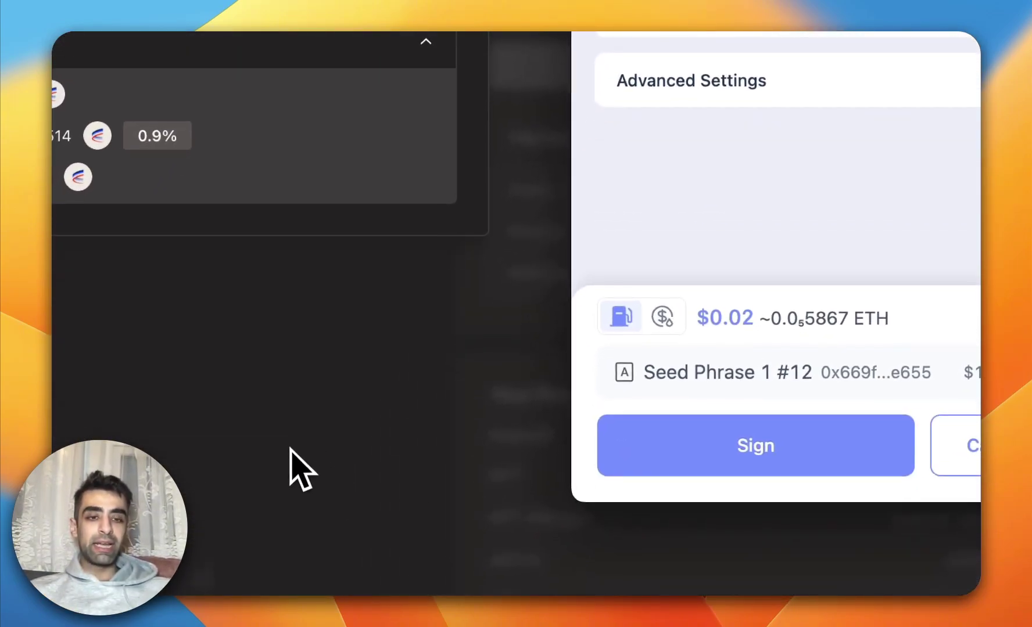
pyautogui.click(284, 470)
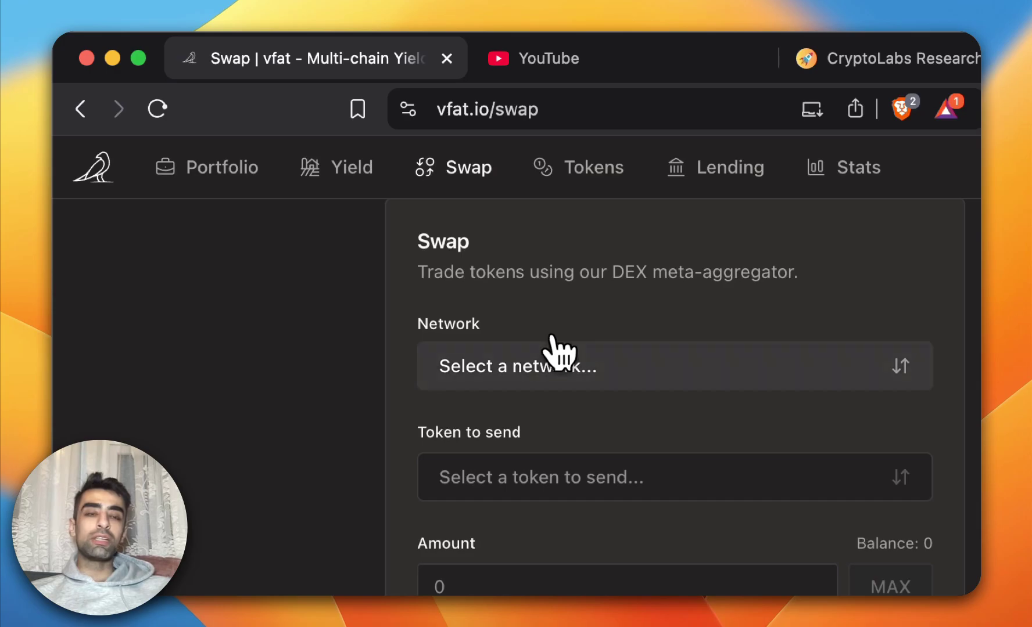
# - Open the Swap page's network list and browse the supported networks
pyautogui.click(117, 238)
pyautogui.scroll(-3, 604, 384)
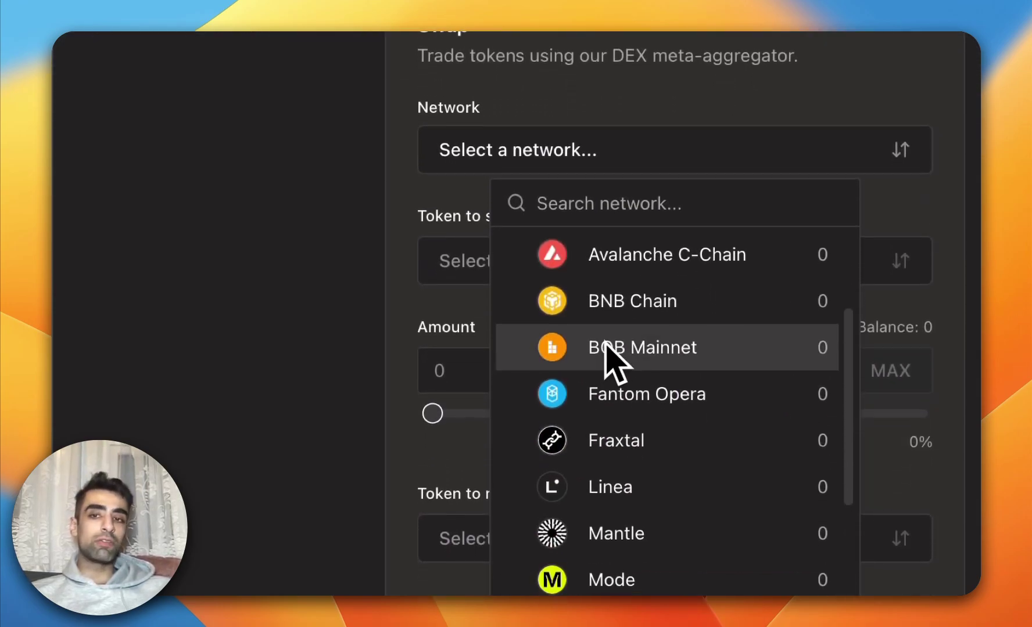
pyautogui.scroll(4, 607, 357)
pyautogui.click(228, 391)
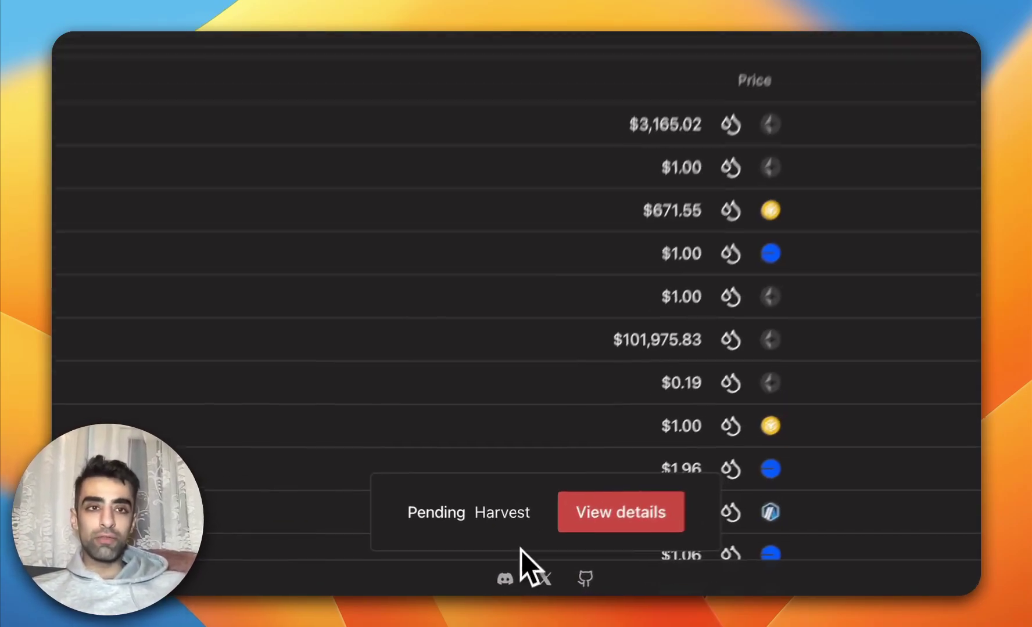
# - Examine the token and chain counts on the Tokens page and browse the token list
pyautogui.scroll(5, 547, 180)
pyautogui.moveTo(231, 308); pyautogui.dragTo(371, 311)
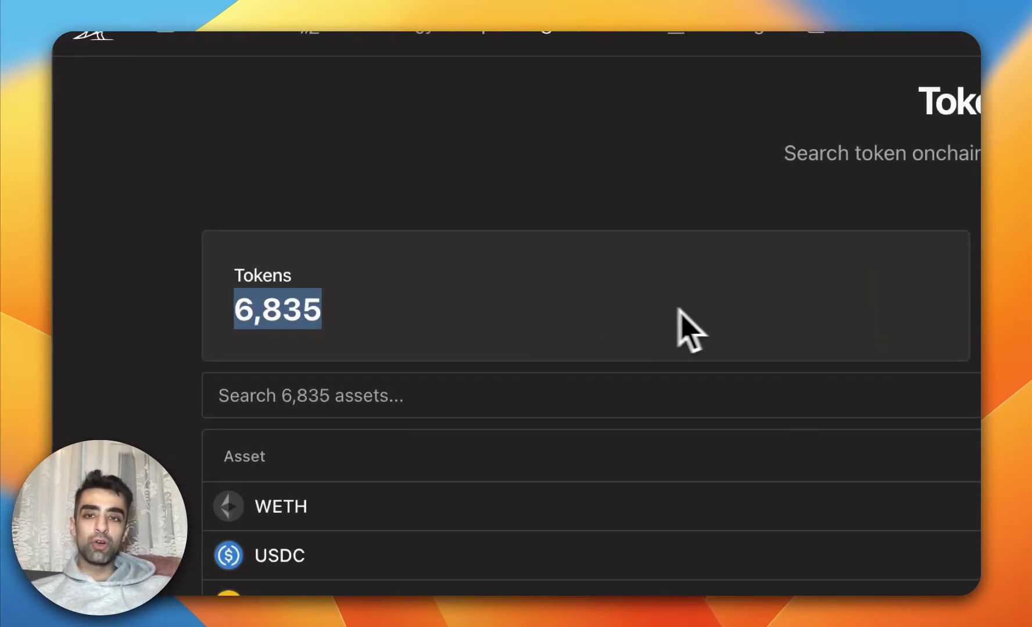
pyautogui.moveTo(702, 237); pyautogui.dragTo(518, 247)
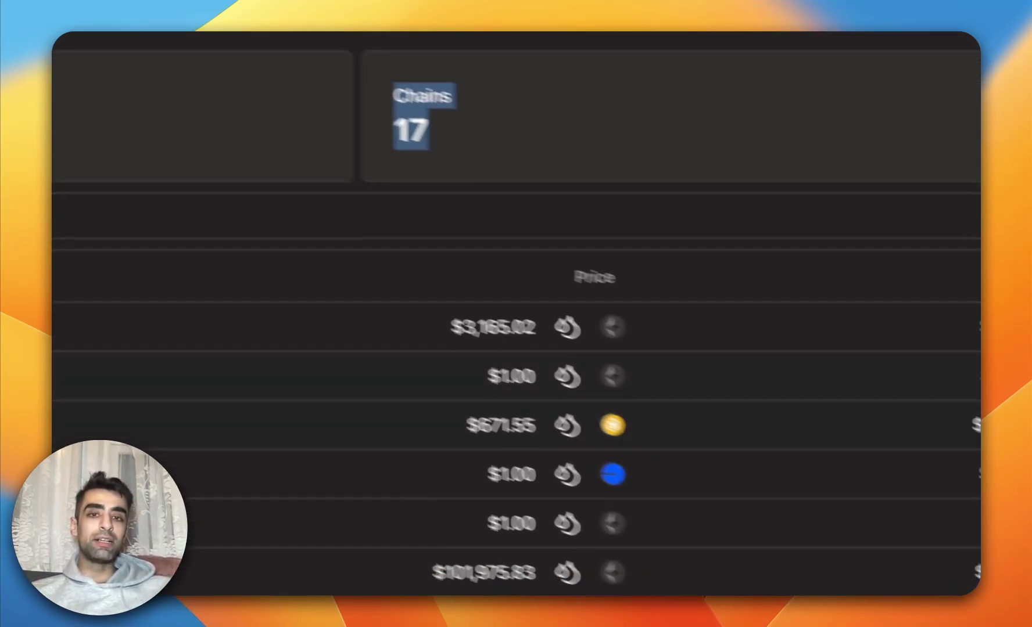
pyautogui.scroll(-10, 427, 386)
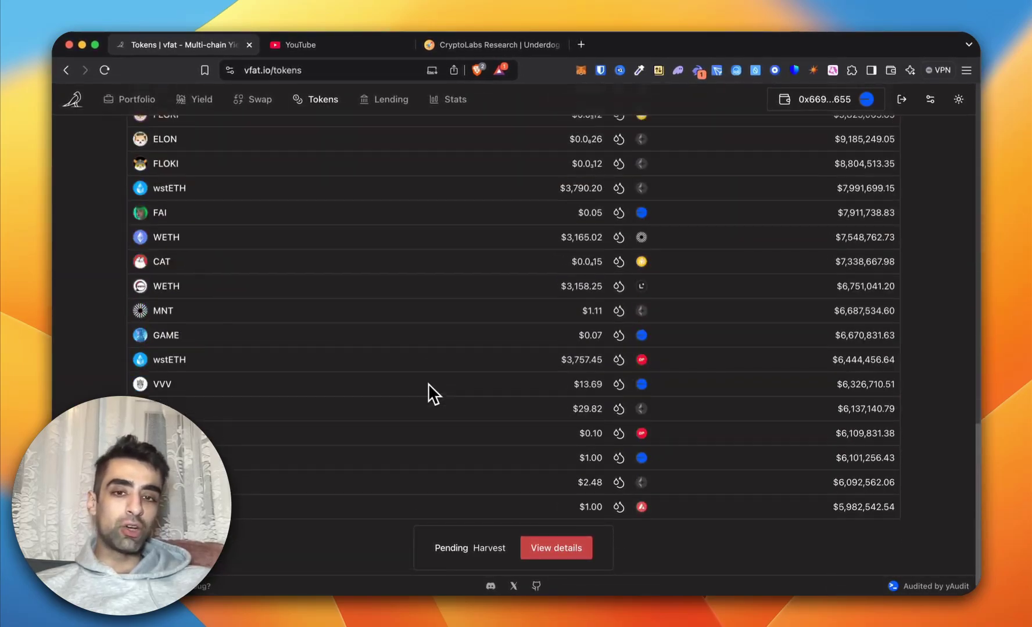
pyautogui.scroll(10, 428, 383)
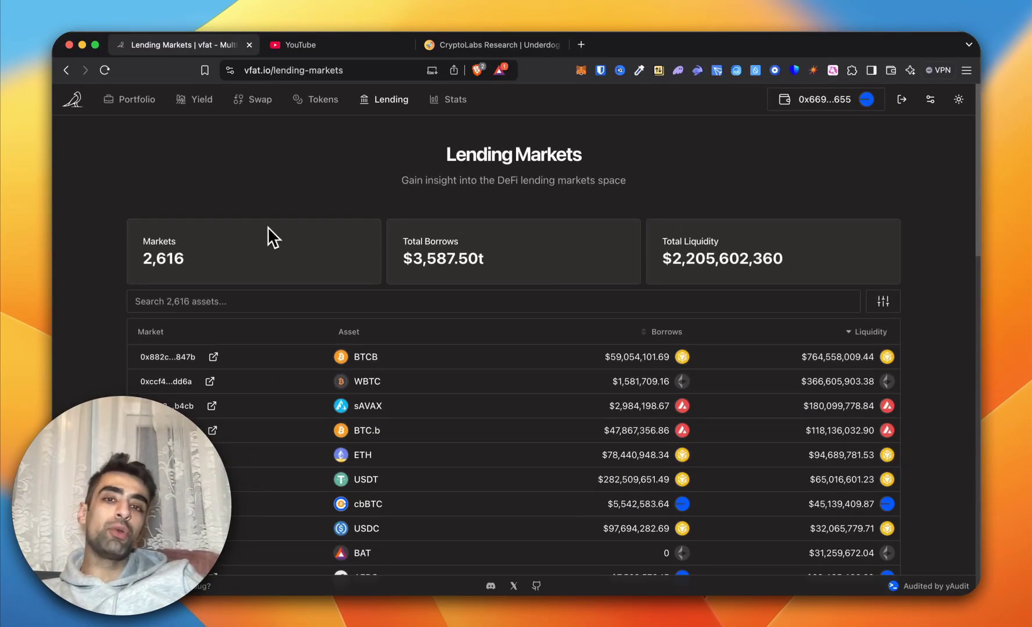
# - Examine the markets, borrows and liquidity totals in Lending Markets, and the per-chain protocol statistics in Platform Stats
pyautogui.doubleClick(145, 256)
pyautogui.tripleClick(432, 260)
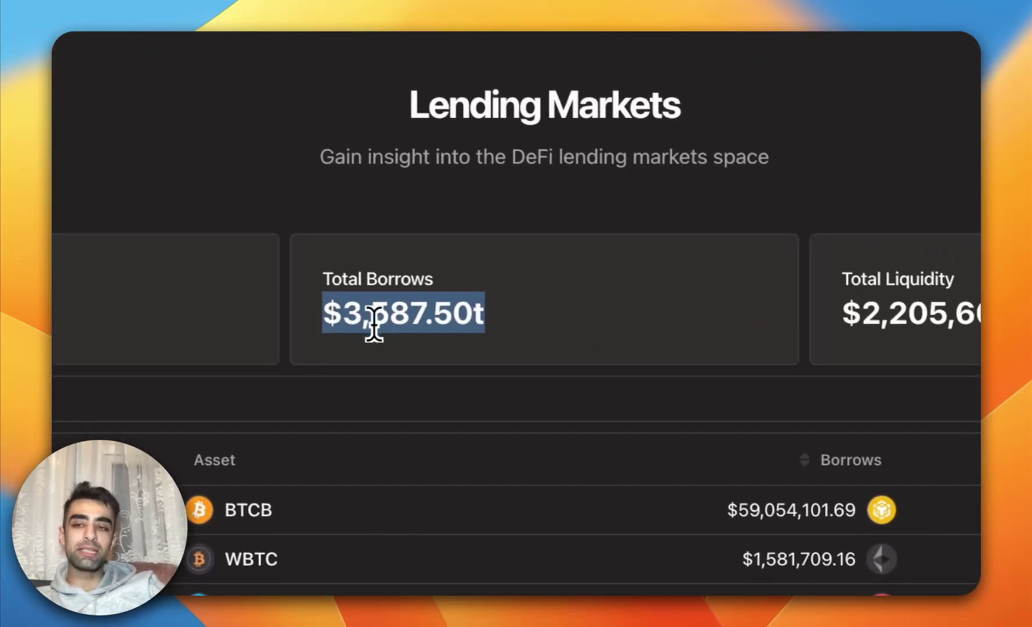
pyautogui.tripleClick(987, 320)
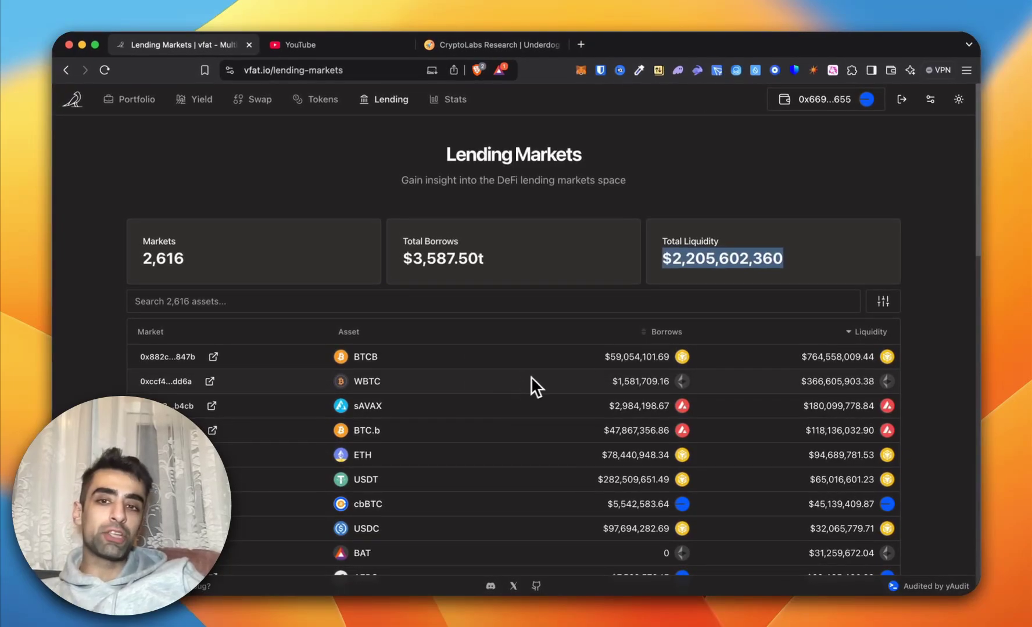
pyautogui.scroll(-2, 361, 367)
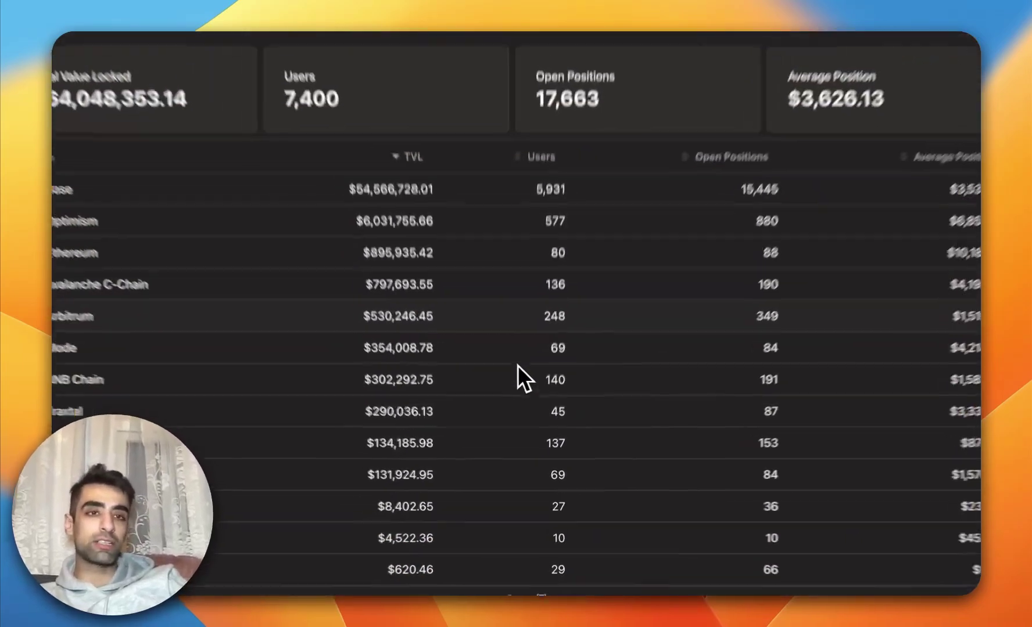
pyautogui.moveTo(756, 145); pyautogui.dragTo(572, 145)
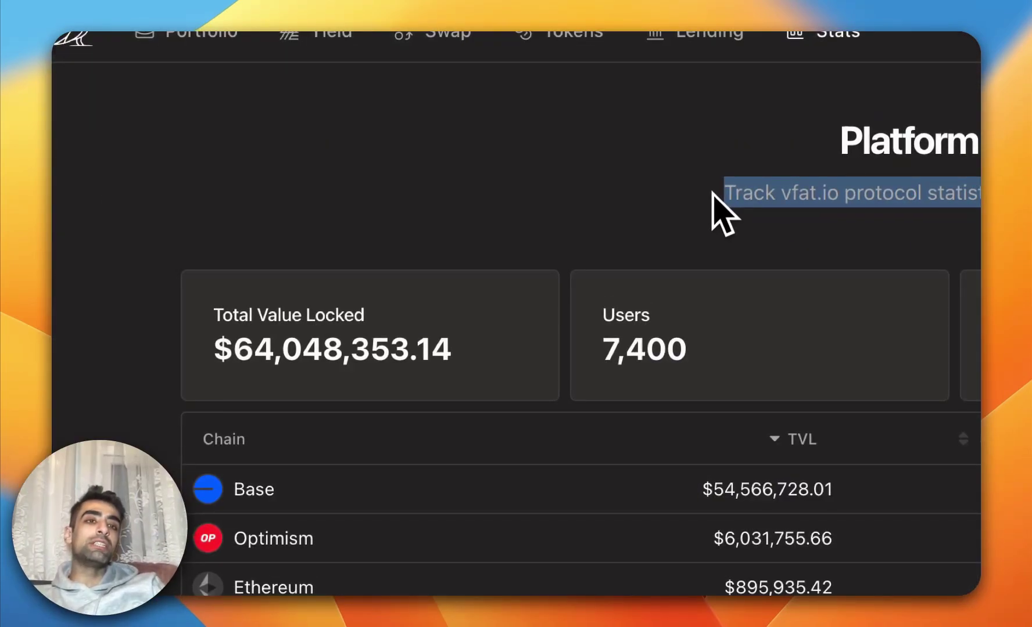
pyautogui.moveTo(325, 496); pyautogui.dragTo(215, 496)
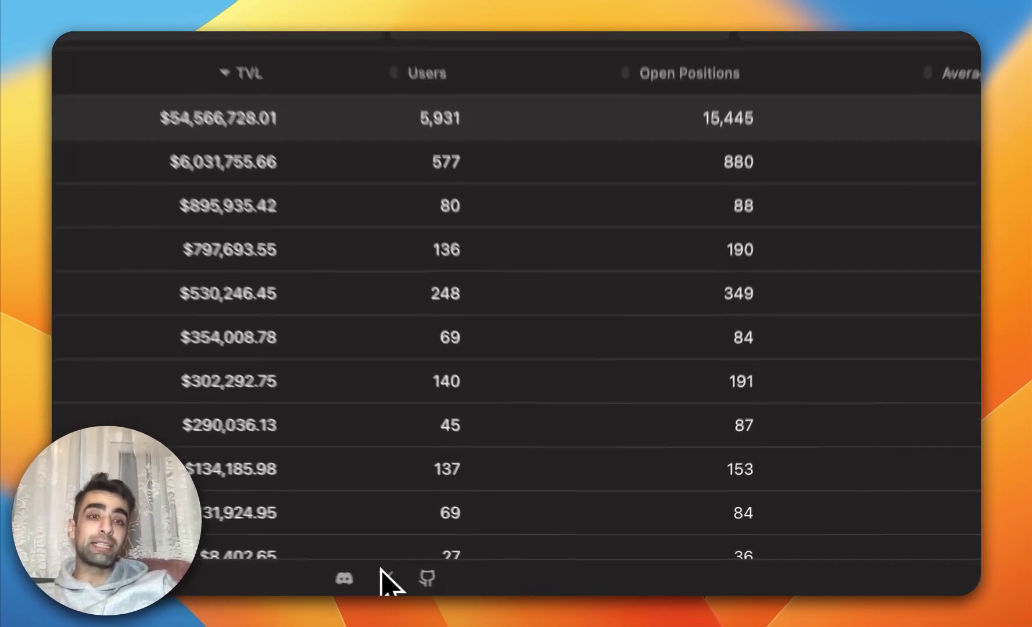
# - Open the platform settings and review the currency, slippage, max price impact, concentrated pools default range and Sickles sections
pyautogui.click(930, 99)
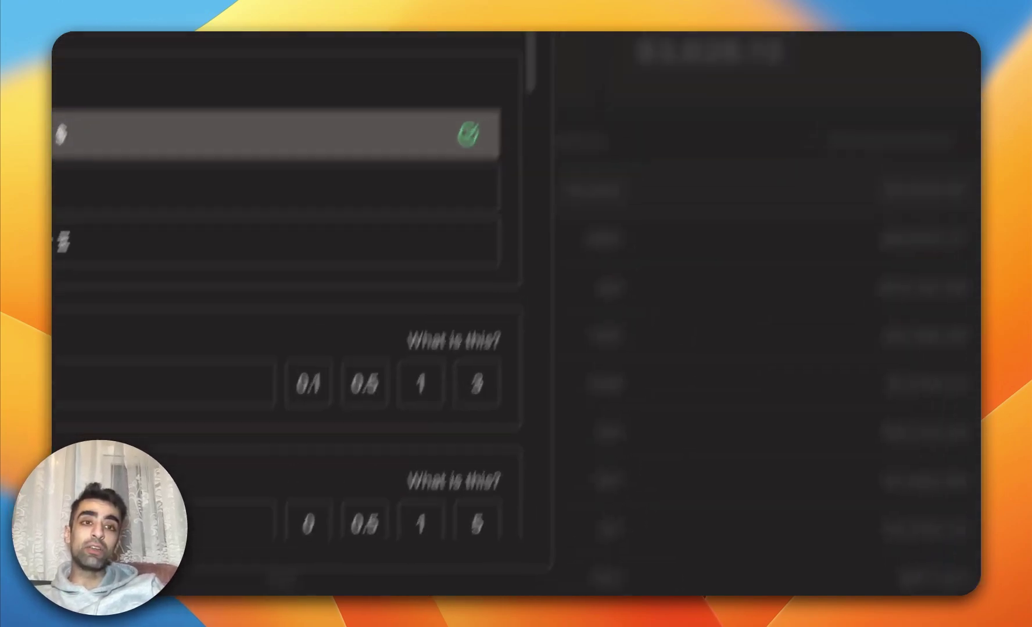
pyautogui.scroll(-3, 496, 296)
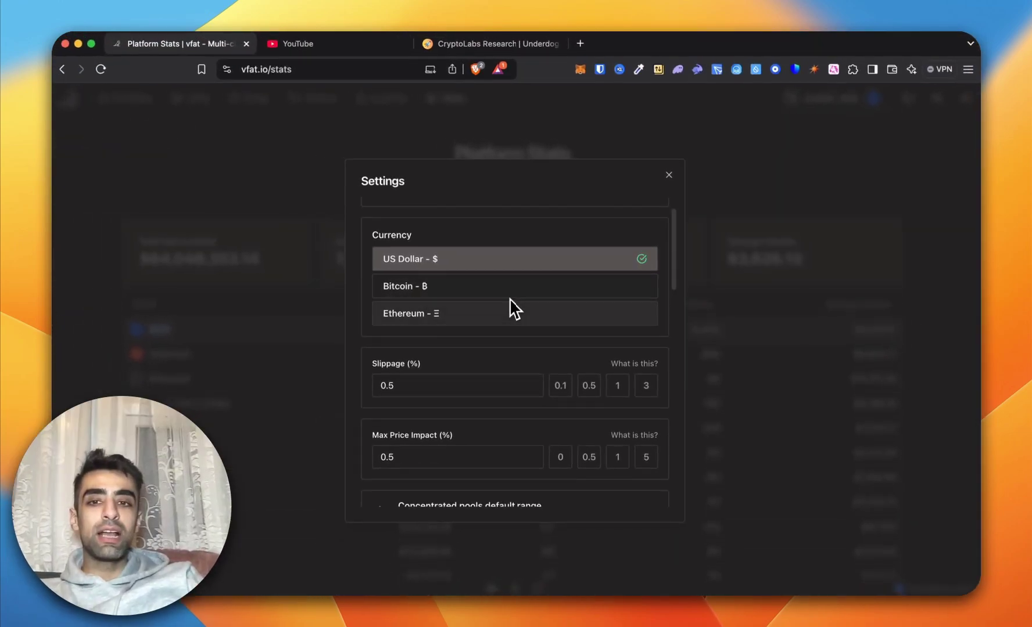
pyautogui.scroll(-2, 494, 293)
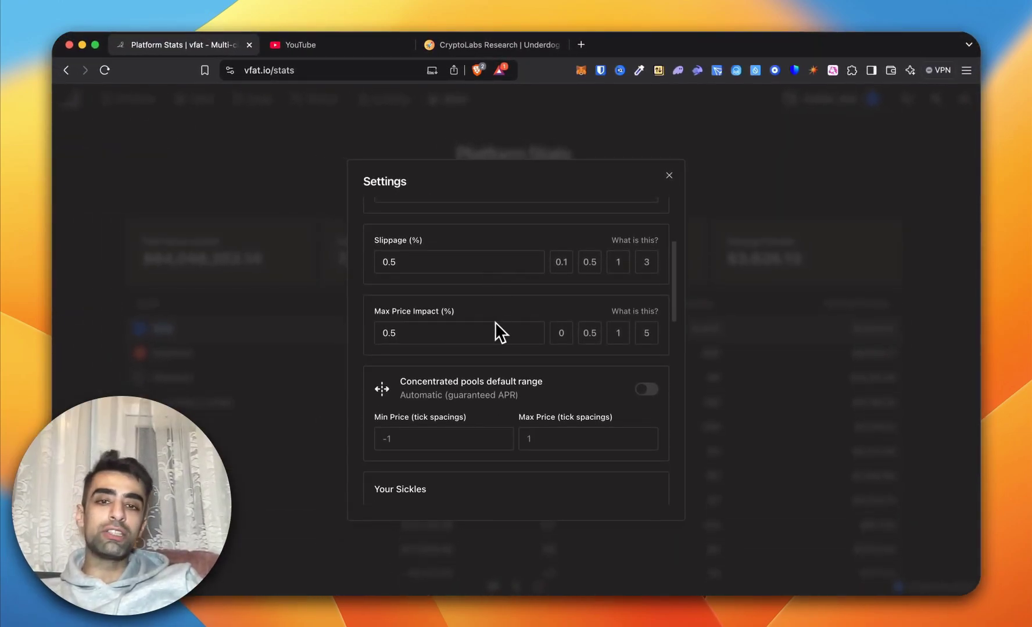
pyautogui.scroll(-4, 495, 322)
pyautogui.scroll(-5, 519, 289)
pyautogui.scroll(-2, 472, 332)
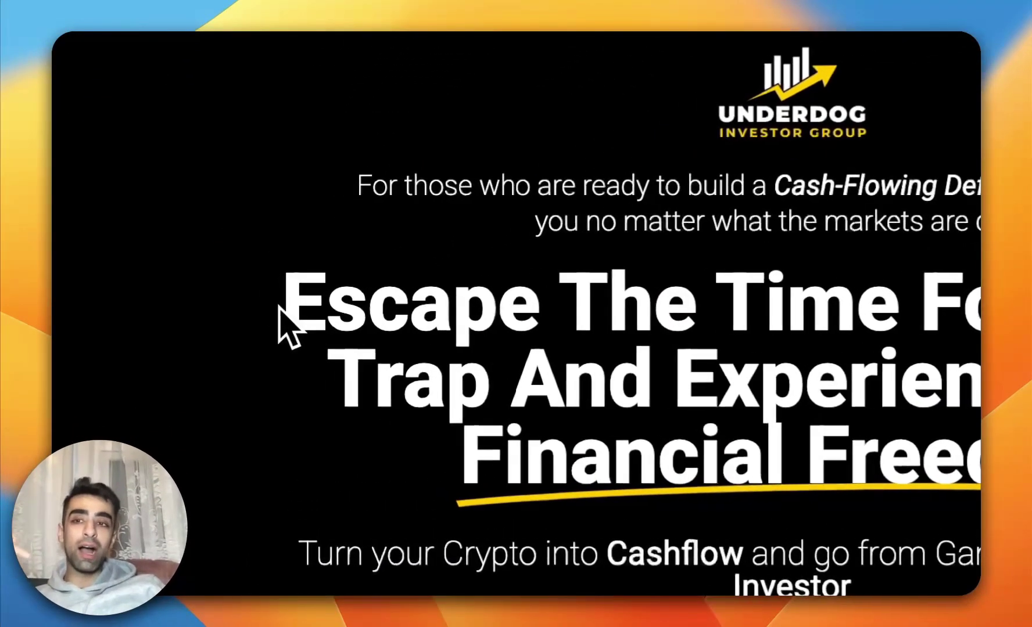
# - Switch to the CryptoLabs Research crypto course page and read its headline and tagline, highlighting both
pyautogui.moveTo(730, 323); pyautogui.dragTo(767, 437)
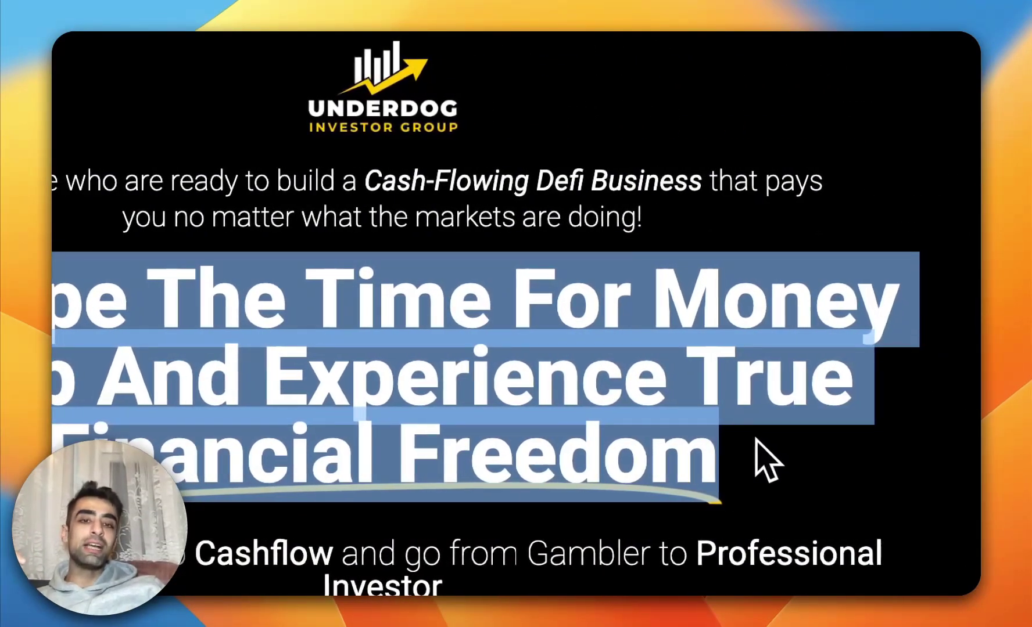
pyautogui.scroll(-8, 755, 448)
pyautogui.scroll(2, 336, 179)
pyautogui.click(276, 267)
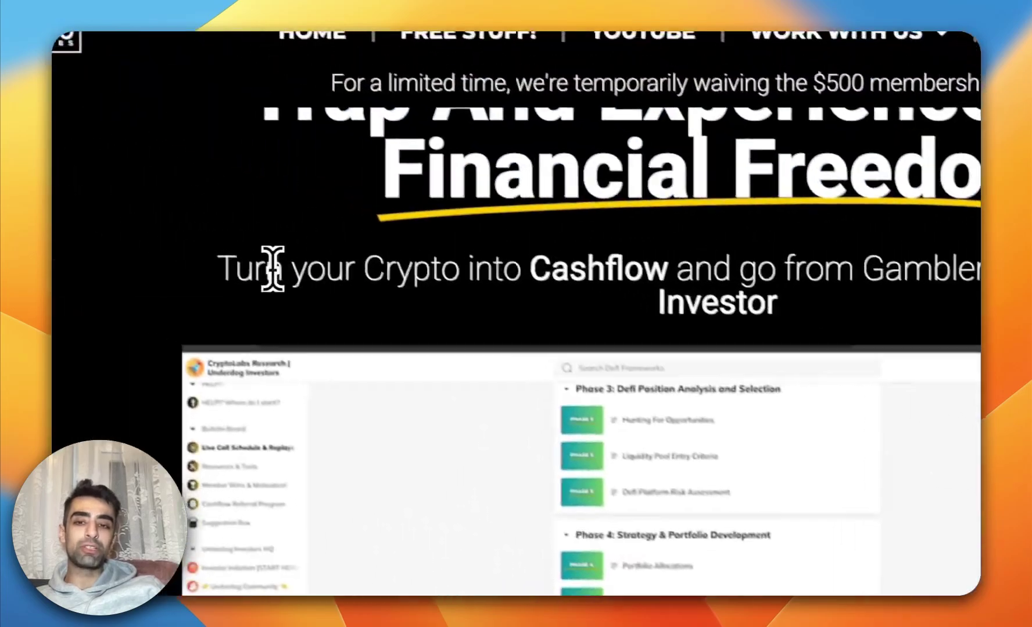
pyautogui.moveTo(216, 268); pyautogui.dragTo(802, 326)
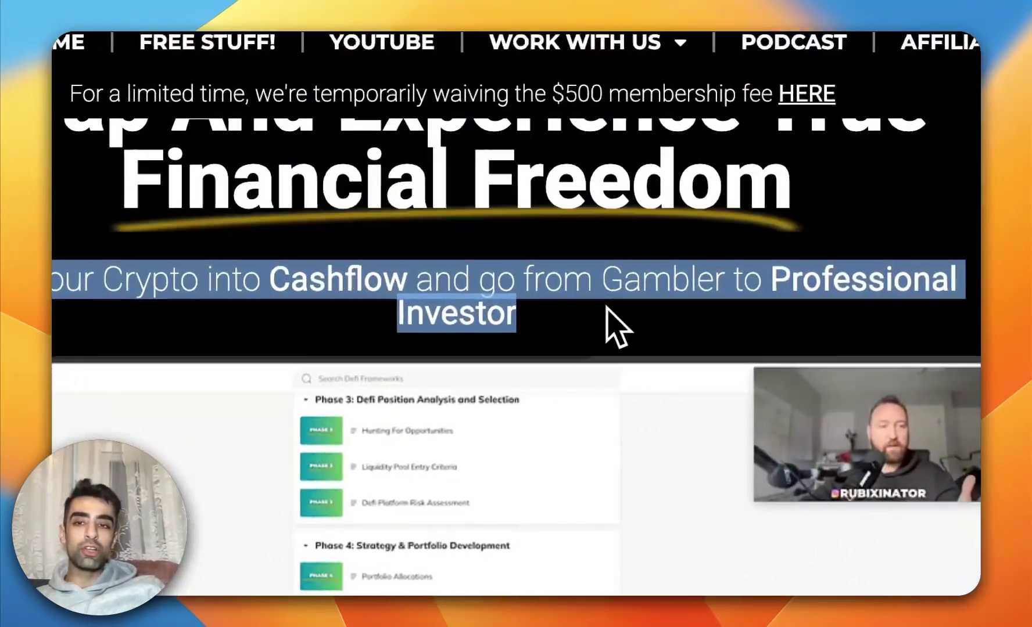
pyautogui.click(617, 328)
# - Browse the founder's story and the member testimonials further down the crypto course page
pyautogui.scroll(-15, 616, 325)
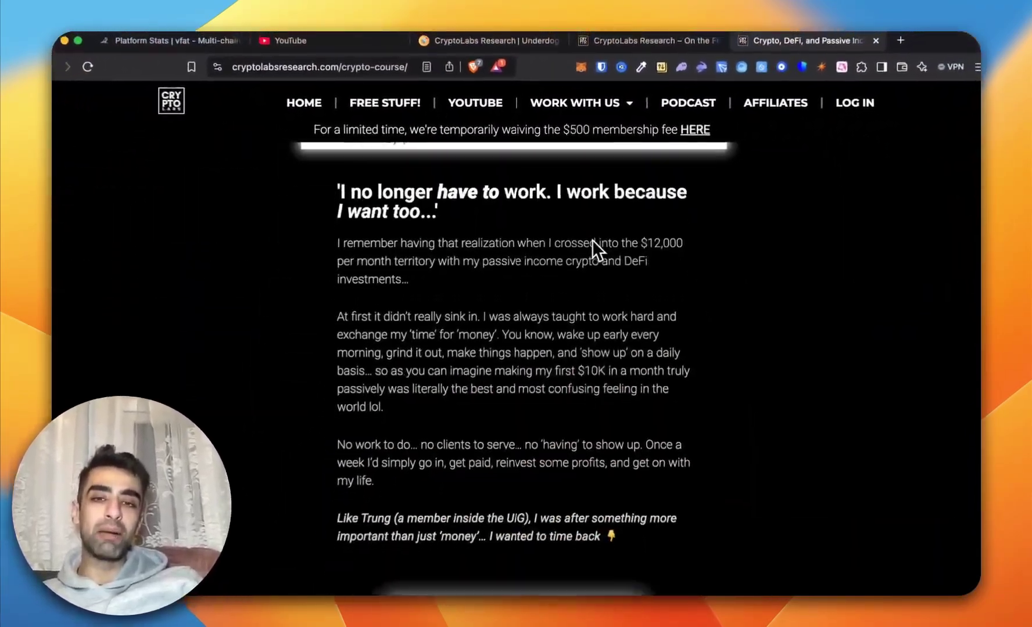
pyautogui.scroll(-10, 591, 238)
pyautogui.scroll(10, 592, 237)
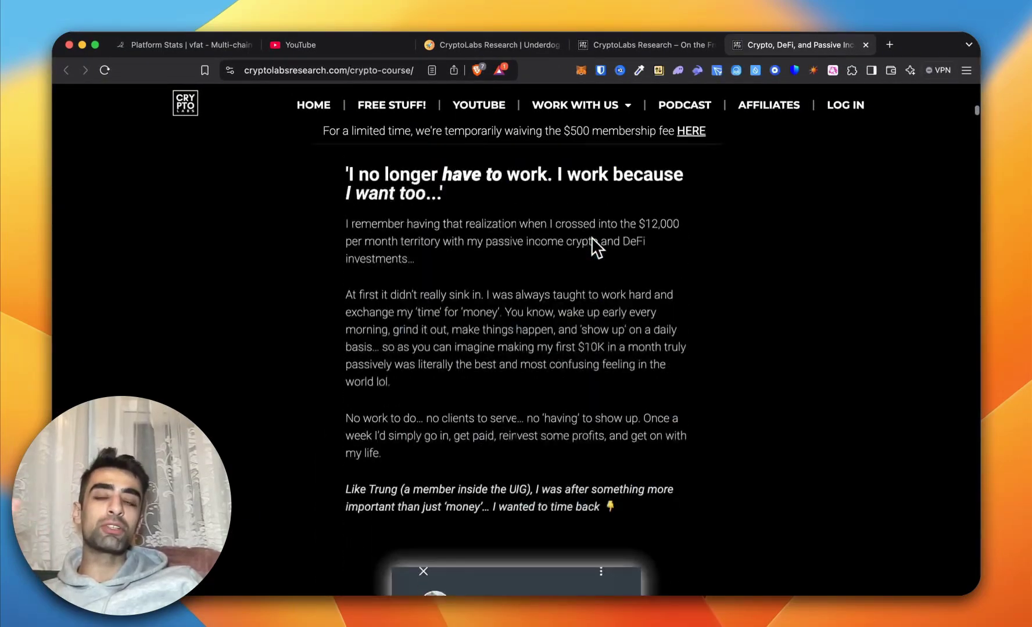
pyautogui.scroll(-15, 591, 238)
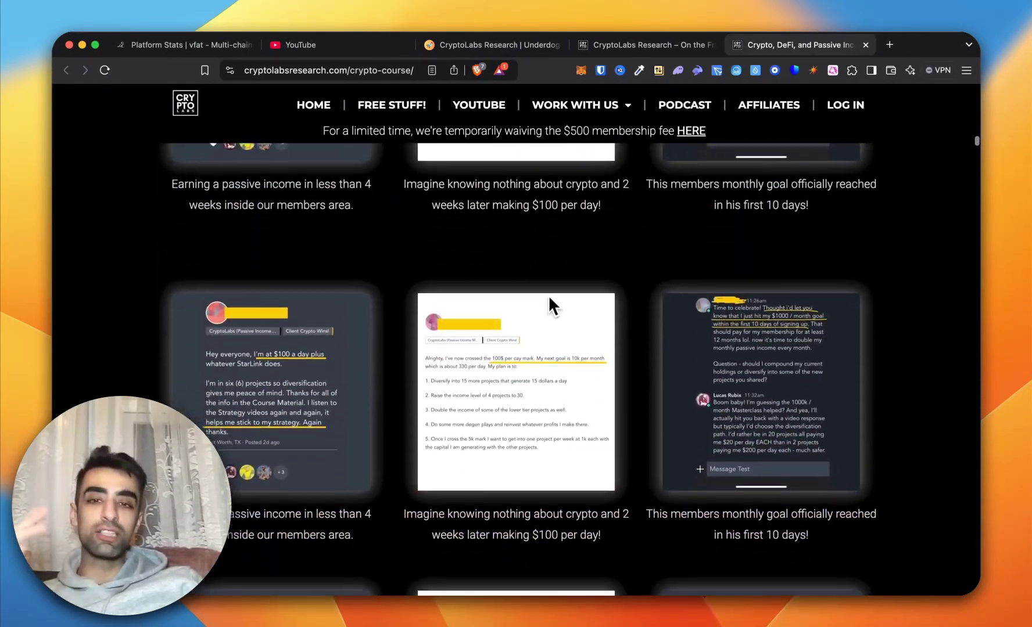
pyautogui.scroll(-10, 528, 324)
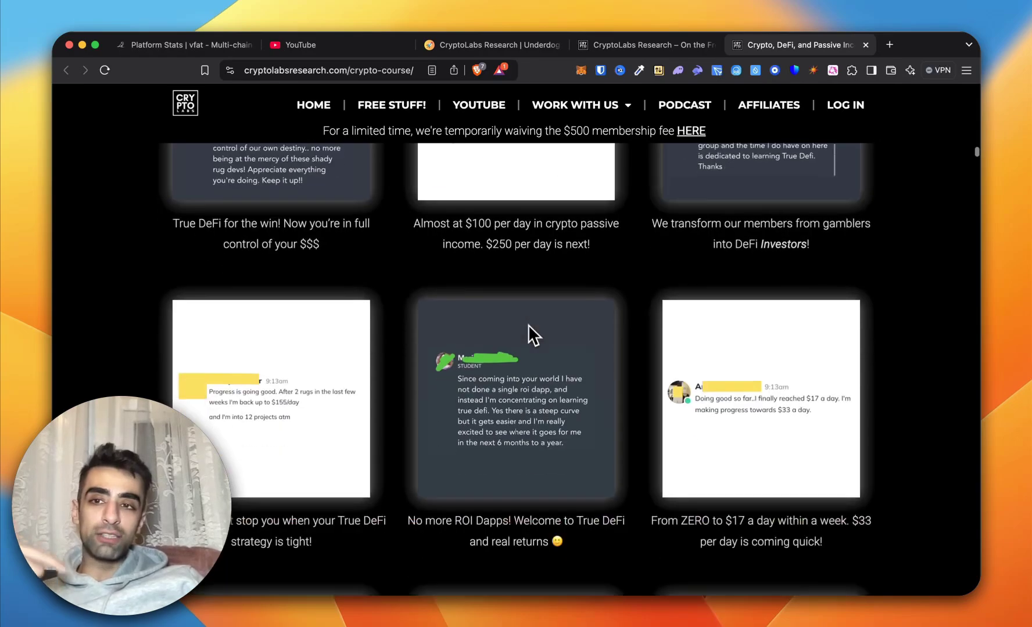
# - Switch to the free 'How To Build A Cash Flowing Defi Business' course page and review its introduction, benefits list and three-part curriculum
pyautogui.scroll(-8, 528, 325)
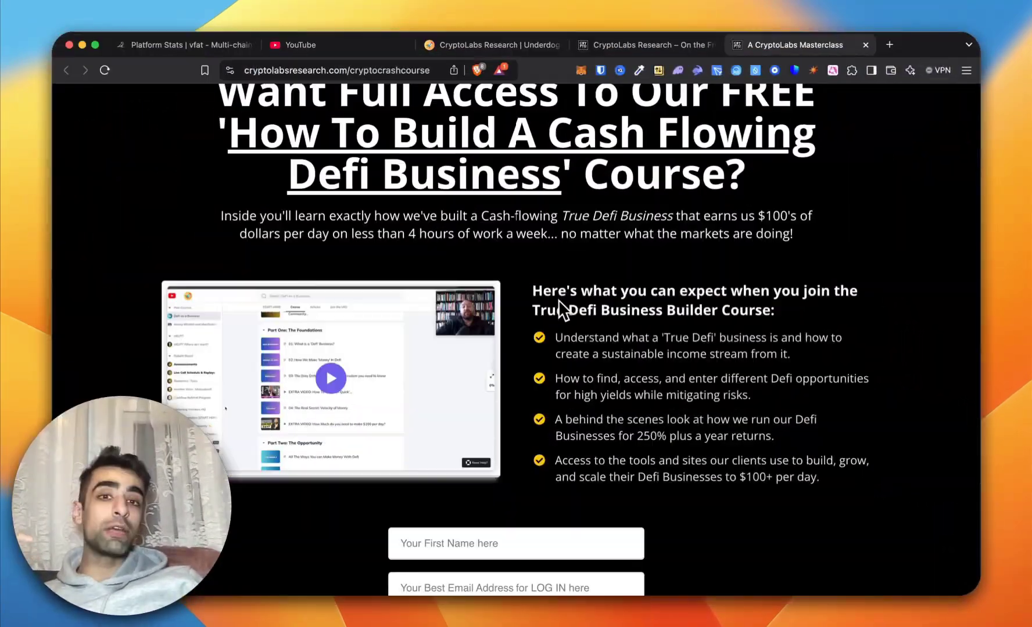
pyautogui.scroll(1, 559, 299)
pyautogui.scroll(-3, 558, 300)
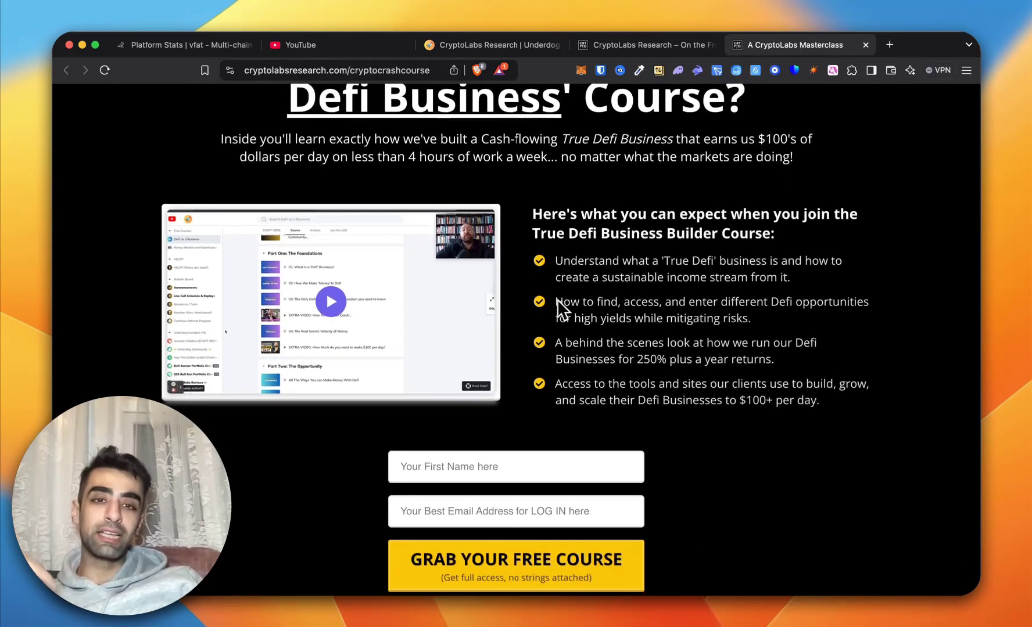
pyautogui.scroll(-10, 557, 299)
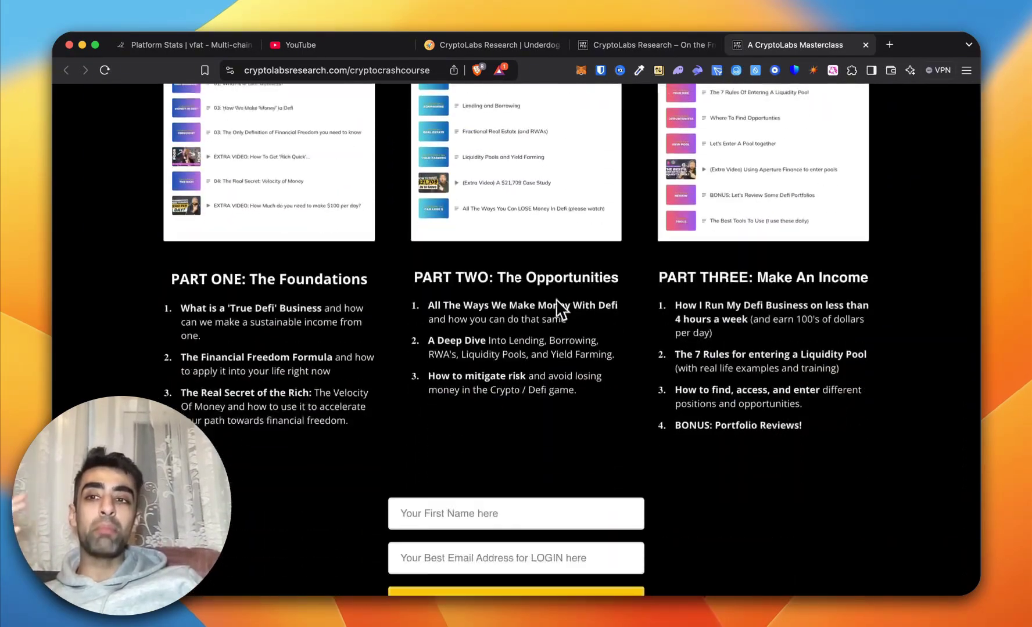
pyautogui.scroll(-3, 555, 299)
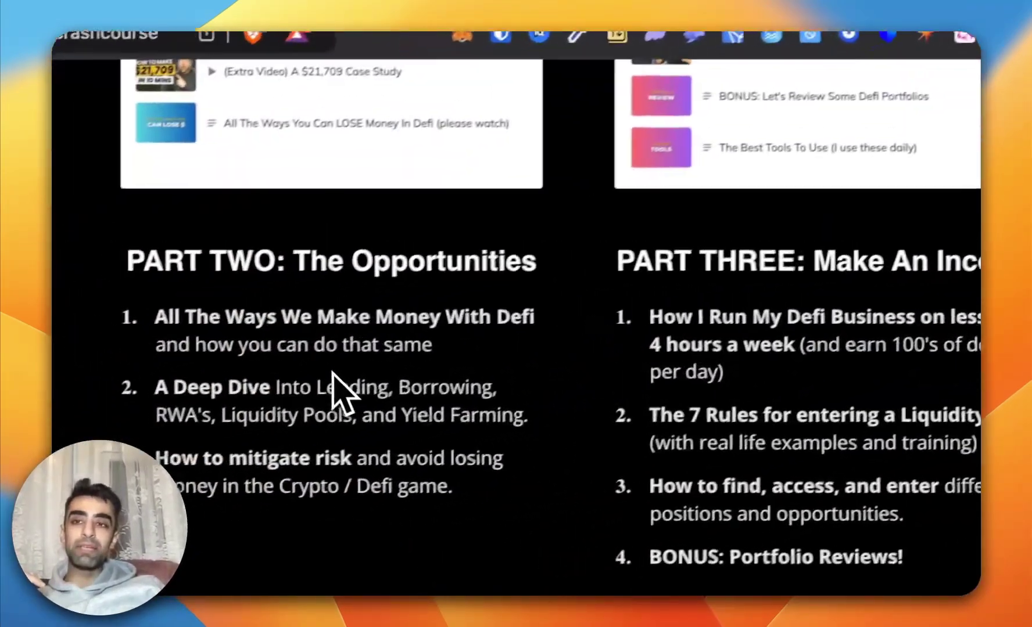
pyautogui.scroll(15, 410, 357)
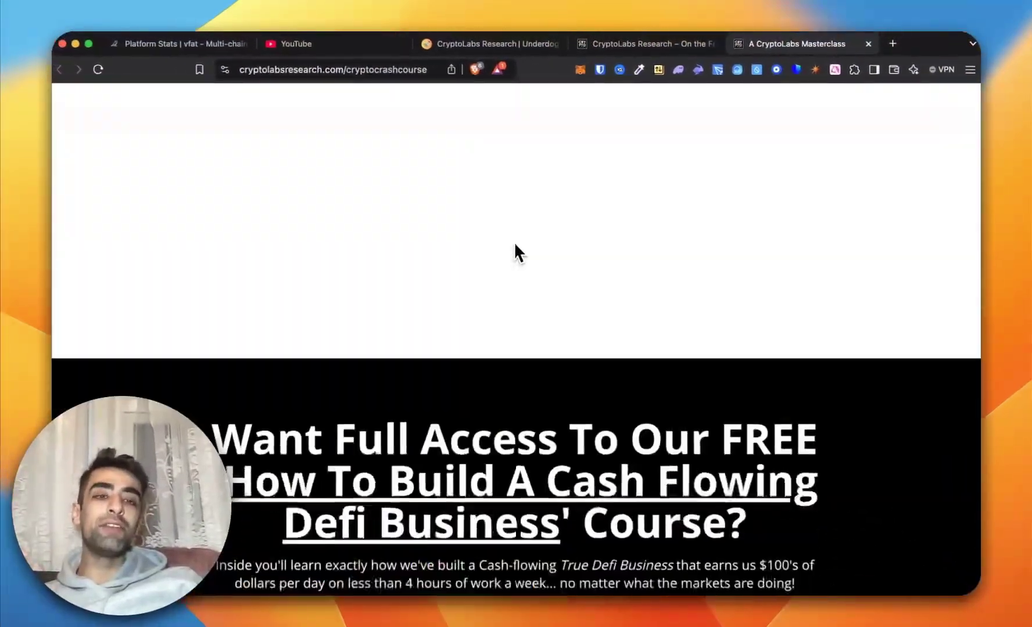
pyautogui.scroll(-5, 514, 242)
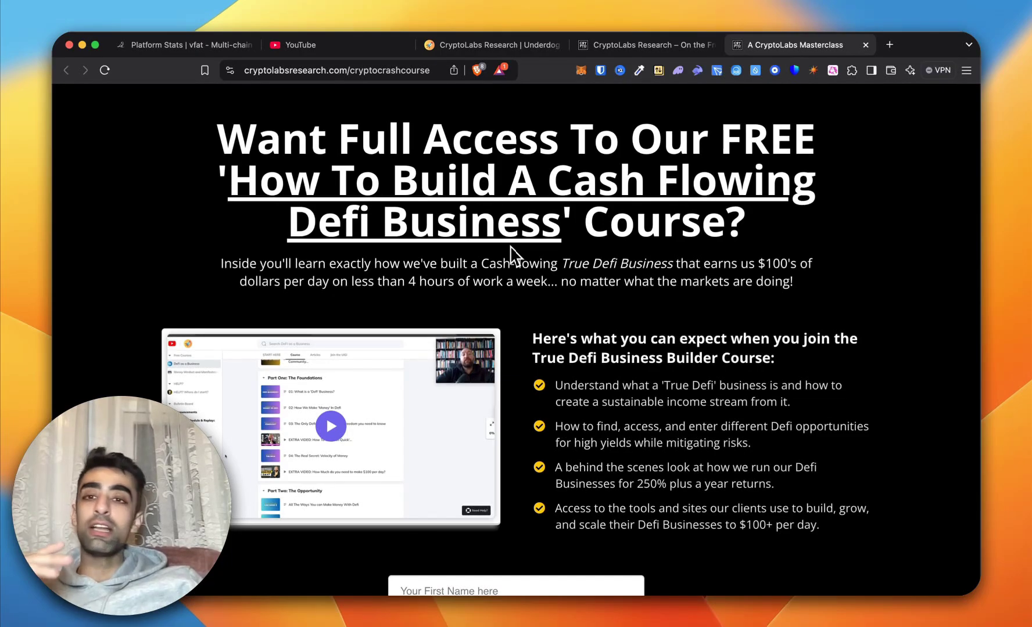